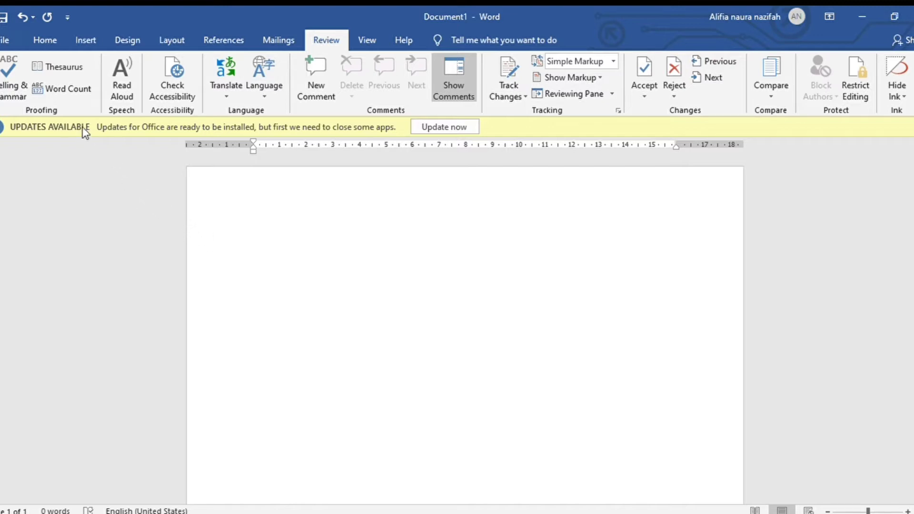
Step: Fill the blank page with the three-paragraph Indonesian text about cycling, starting "Bersepeda merupakan kegiatan yang meyenangkan sekaligus menyehatkan."
{"action": "left_click", "coordinate": [46, 37]}
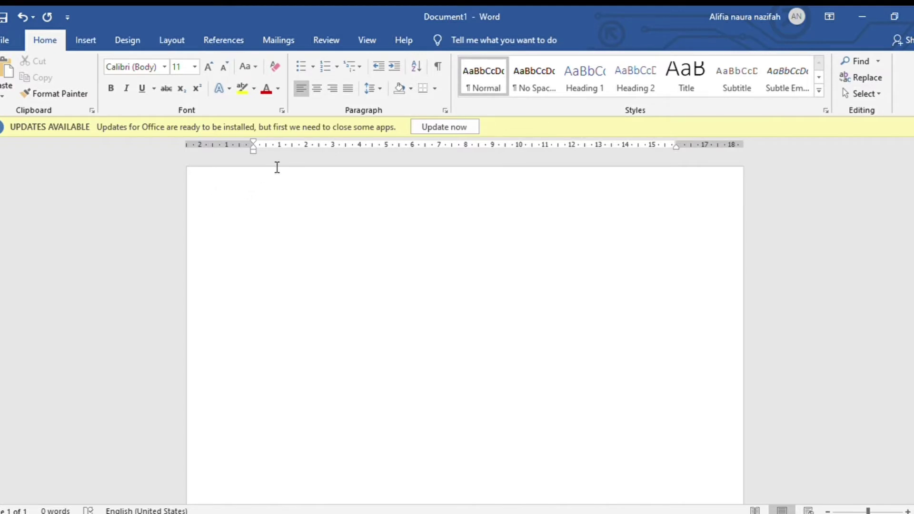
{"action": "left_click", "coordinate": [306, 148]}
{"action": "type", "text": "Bersepeda  merupakan kegiatan yang meyenangkan sekaligus menyehatkan. Sepeda bias dikatakan sebagai alat transportasi darat yang murah, praktis, dan mudah dikendarai Banyak orang memanfaatkan sepeda untuk pergi ke kantor,ssekolah,pasar,dan lain-lain. Sepeda juga ramah lingkungan karena tidak menggunakan bahan bakar minyak sehingga tidak menimbulkan polusi Selain itu,dengan bersepeda juga dapat menjaga dan meningkatkan kesehatan tubuh kita."}
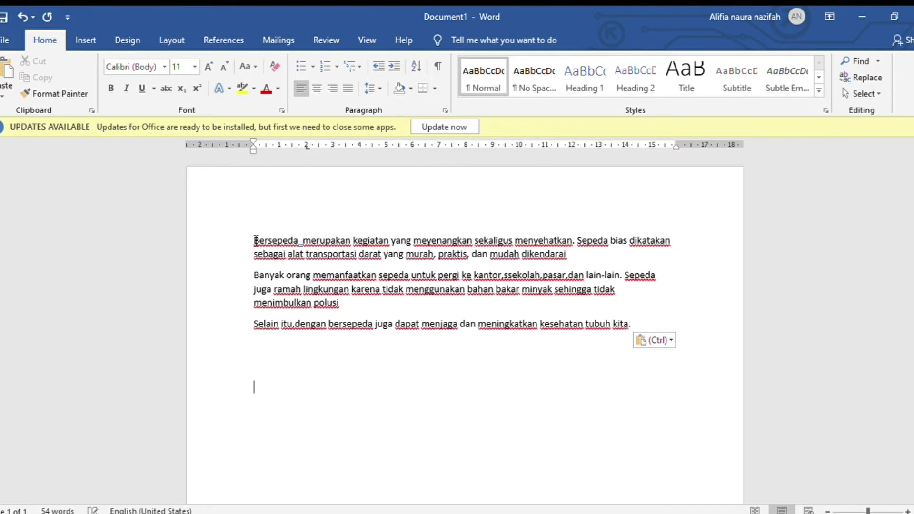
Step: Give all three cycling paragraphs a first-line indent of 1 cm on the ruler, and undo it
{"action": "left_click_drag", "start_coordinate": [255, 240], "coordinate": [376, 364]}
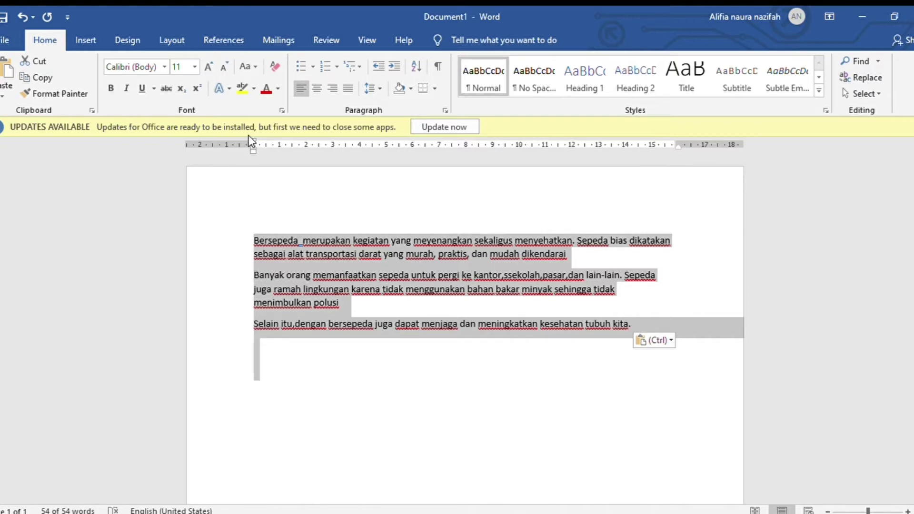
{"action": "left_click_drag", "start_coordinate": [248, 135], "coordinate": [272, 138]}
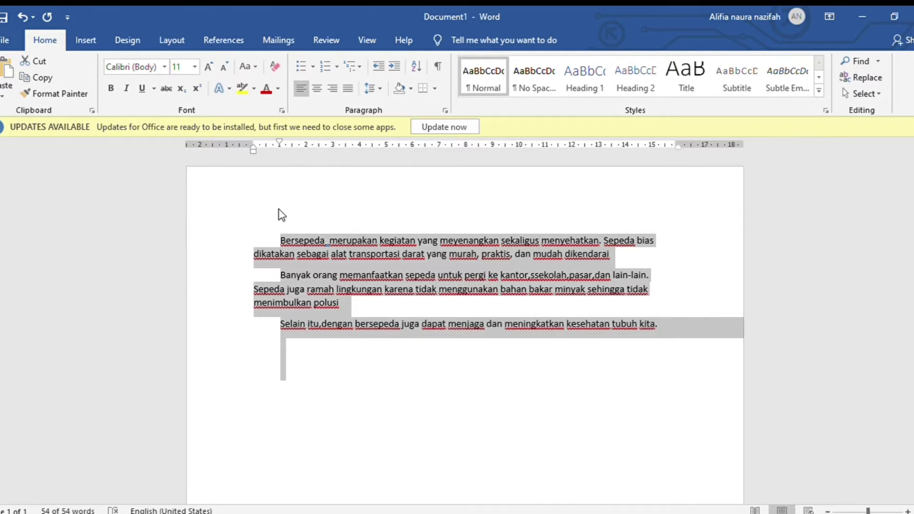
{"action": "left_click", "coordinate": [279, 229]}
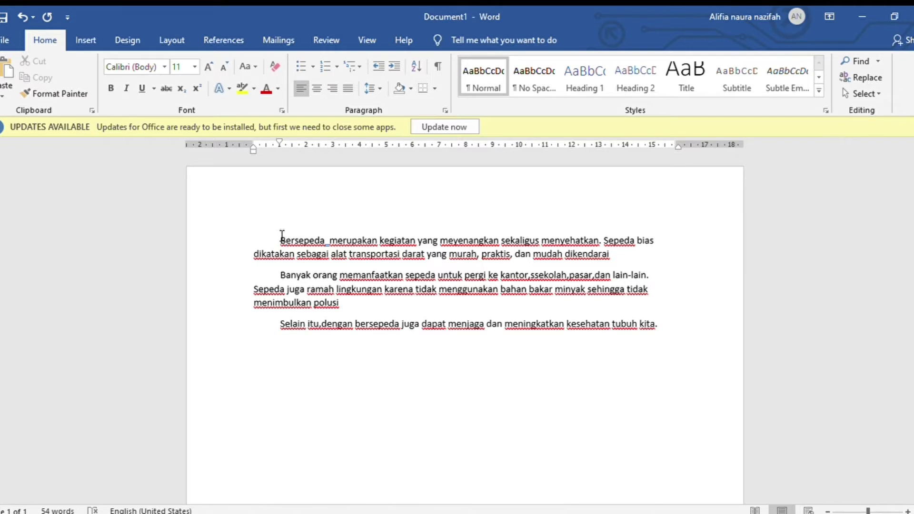
{"action": "left_click_drag", "start_coordinate": [281, 235], "coordinate": [328, 349]}
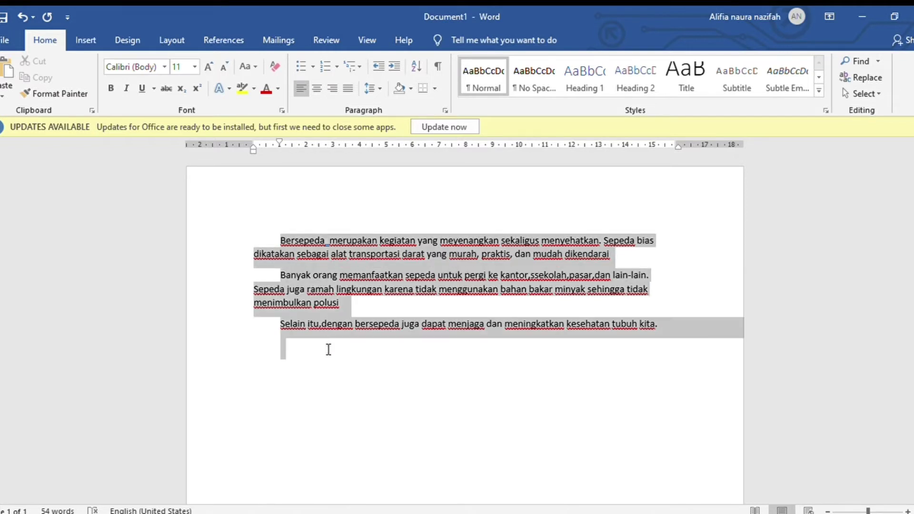
{"action": "key", "text": "ctrl+z"}
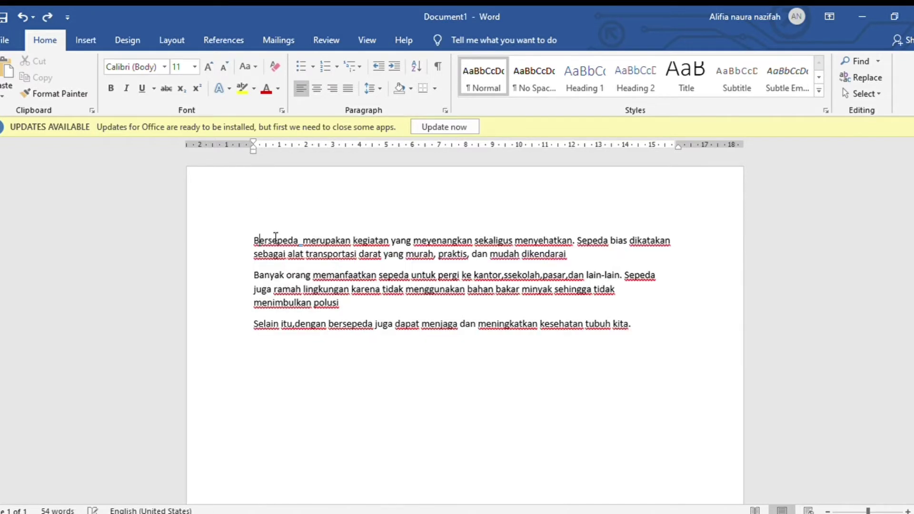
Step: Try a hanging indent of about 0.75 cm on all three cycling paragraphs, and undo it
{"action": "left_click_drag", "start_coordinate": [275, 236], "coordinate": [336, 357]}
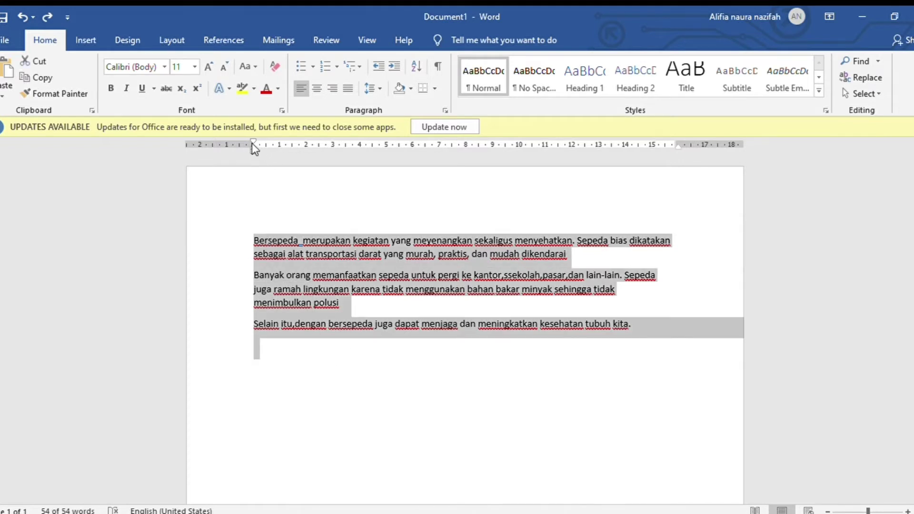
{"action": "left_click_drag", "start_coordinate": [250, 144], "coordinate": [272, 147]}
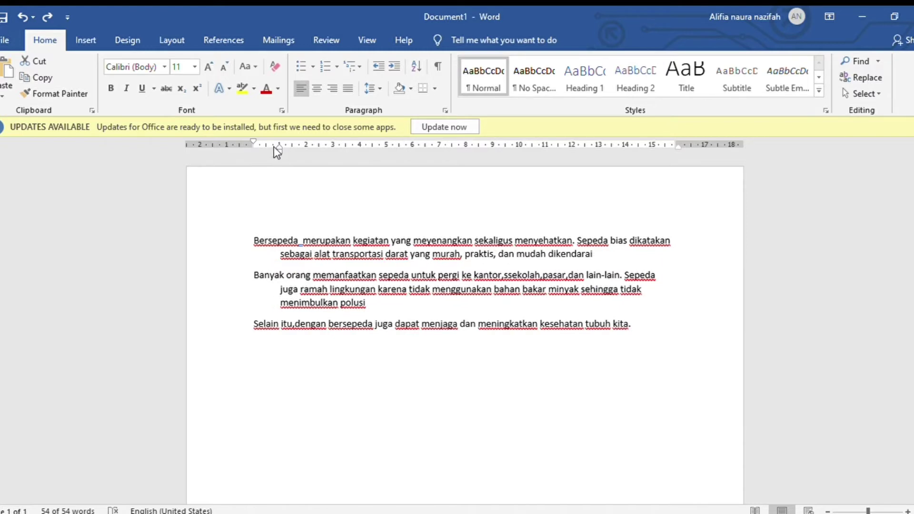
{"action": "left_click_drag", "start_coordinate": [274, 146], "coordinate": [268, 145]}
{"action": "left_click", "coordinate": [279, 290]}
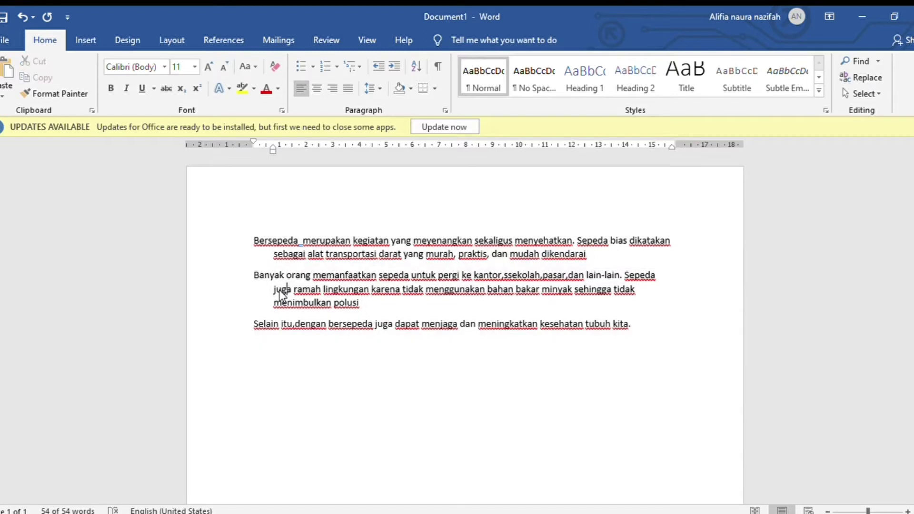
{"action": "left_click", "coordinate": [302, 364]}
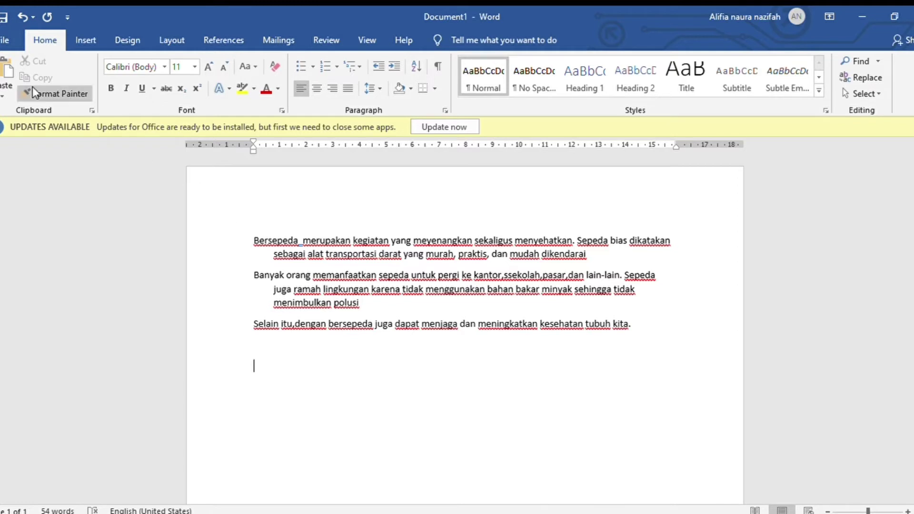
{"action": "left_click", "coordinate": [22, 14]}
Step: Repeat the hanging indent of about 0.75 cm on the whole text and revert the paragraphs to no indent
{"action": "left_click_drag", "start_coordinate": [256, 238], "coordinate": [339, 358]}
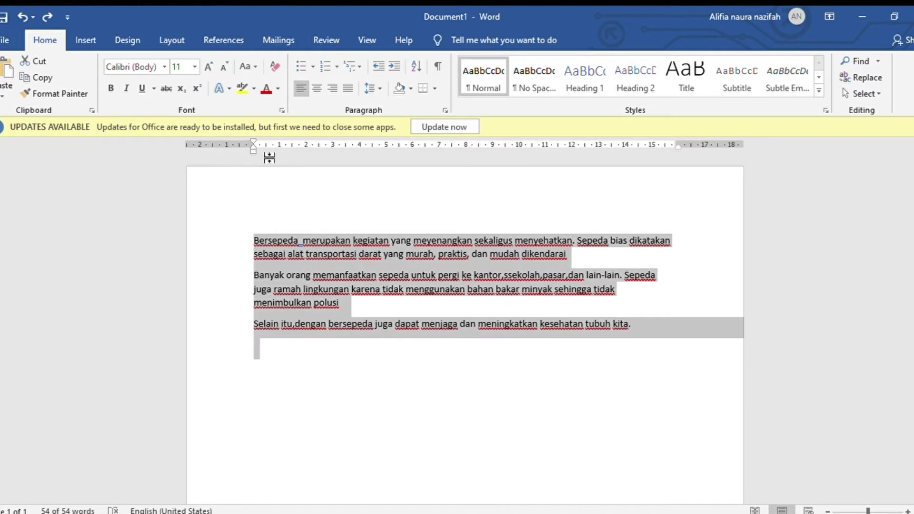
{"action": "left_click_drag", "start_coordinate": [249, 143], "coordinate": [271, 146]}
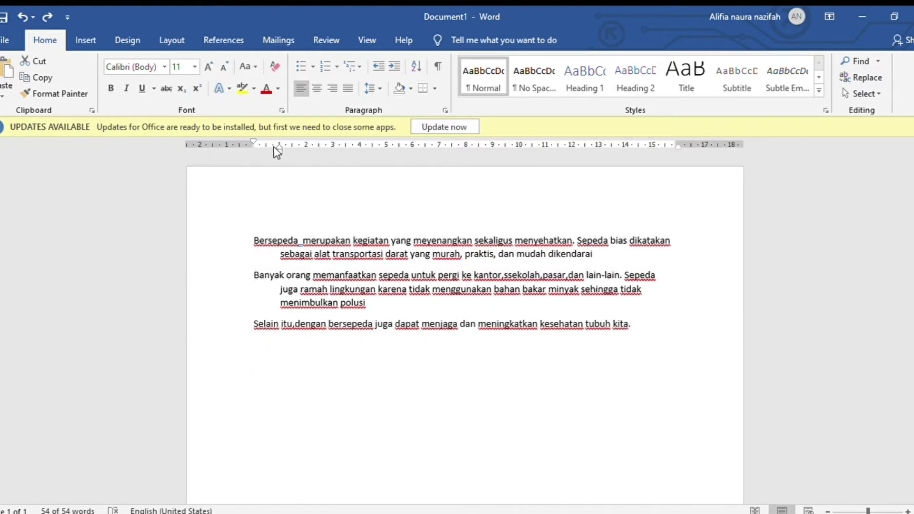
{"action": "left_click_drag", "start_coordinate": [274, 146], "coordinate": [269, 144]}
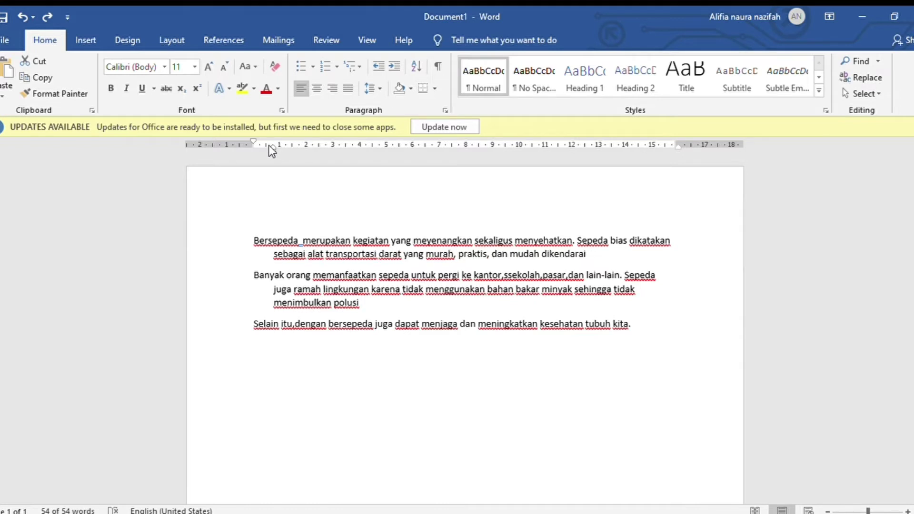
{"action": "left_click", "coordinate": [279, 290]}
{"action": "left_click", "coordinate": [302, 364]}
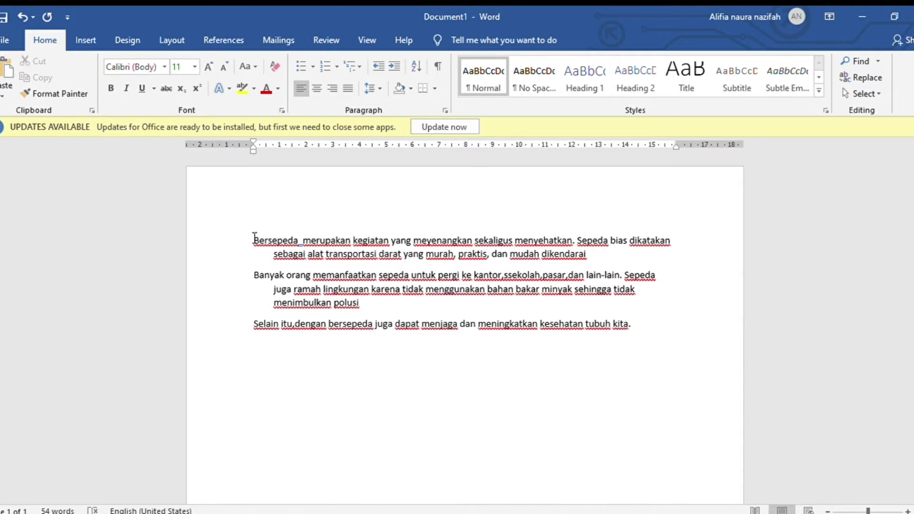
{"action": "left_click", "coordinate": [22, 16]}
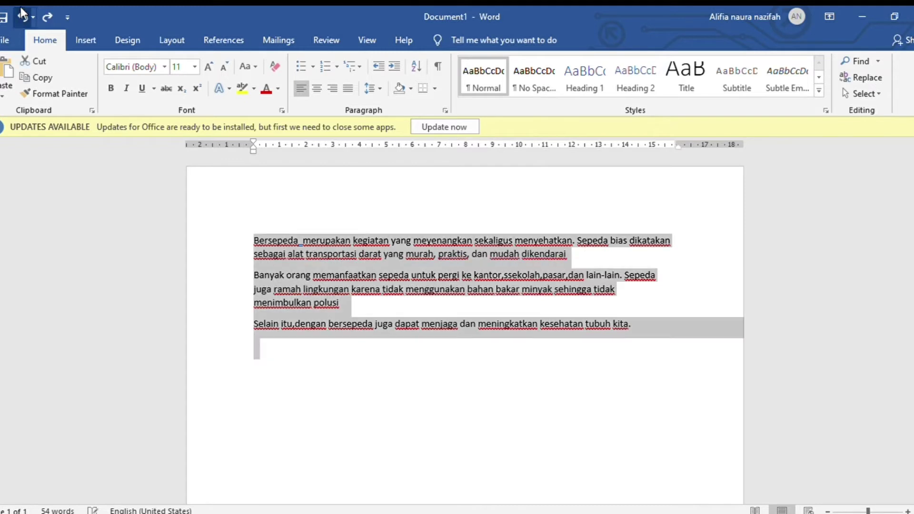
{"action": "left_click", "coordinate": [364, 245]}
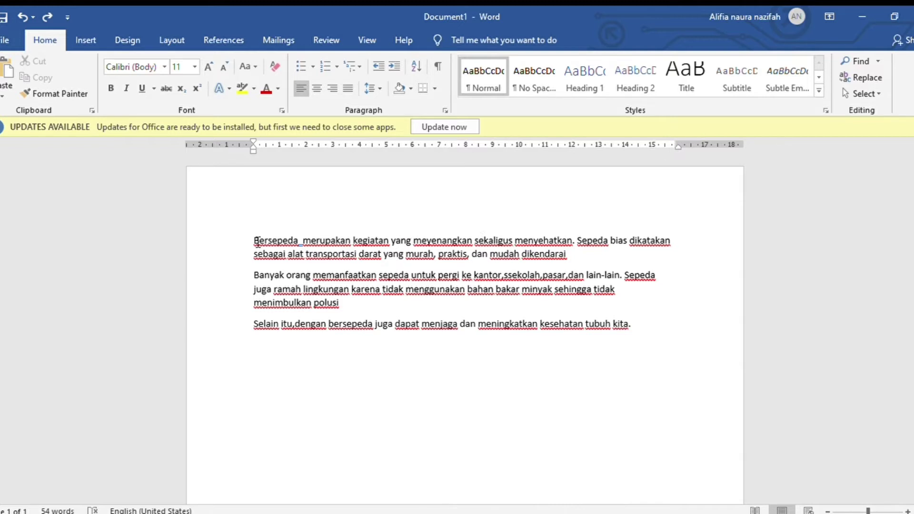
Step: Move the right indent of all three cycling paragraphs in to about 6.5 cm on the ruler
{"action": "left_click_drag", "start_coordinate": [256, 240], "coordinate": [359, 364]}
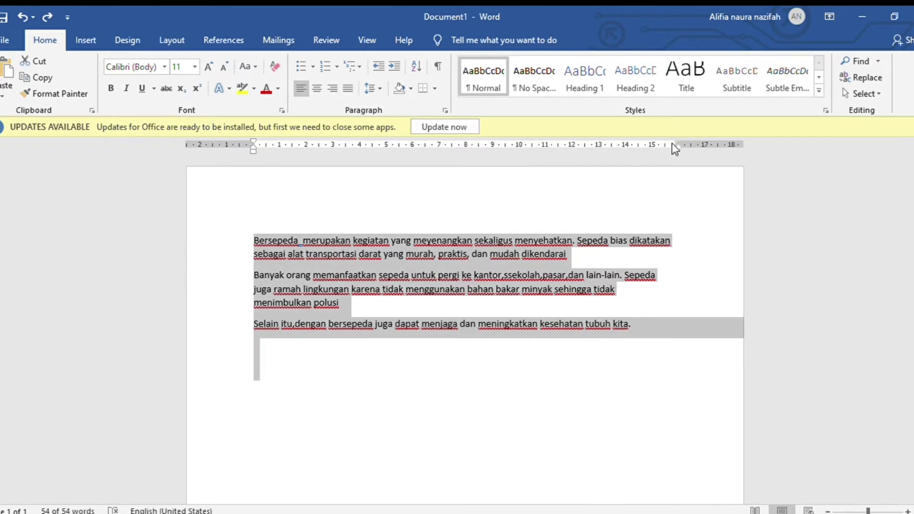
{"action": "mouse_move", "coordinate": [678, 143]}
{"action": "left_mouse_down"}
{"action": "mouse_move", "coordinate": [592, 145]}
{"action": "mouse_move", "coordinate": [514, 176]}
{"action": "mouse_move", "coordinate": [421, 178]}
{"action": "left_mouse_up"}
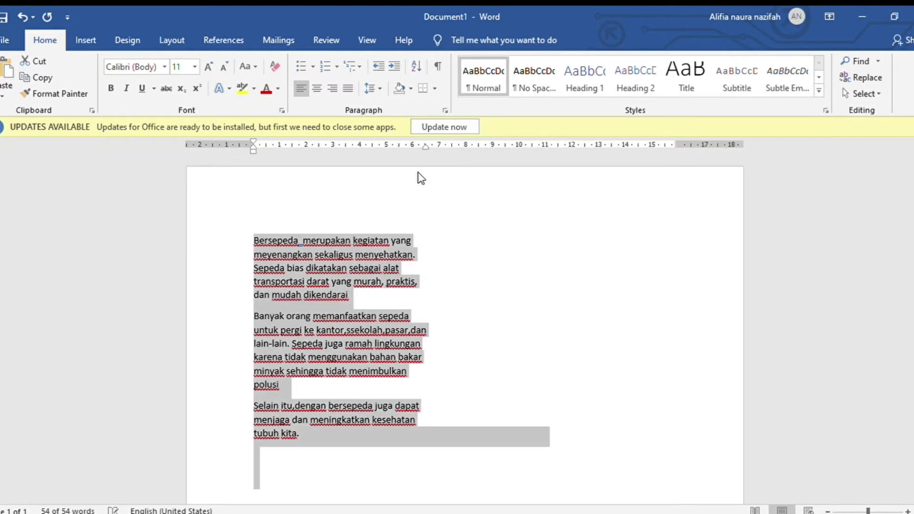
{"action": "left_click", "coordinate": [484, 268]}
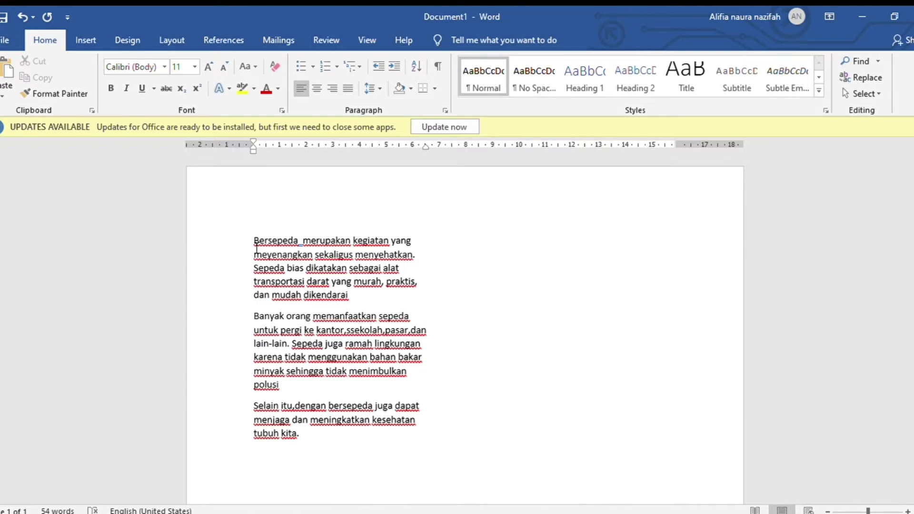
Step: Delete all three cycling paragraphs from the page
{"action": "left_click_drag", "start_coordinate": [254, 241], "coordinate": [326, 483]}
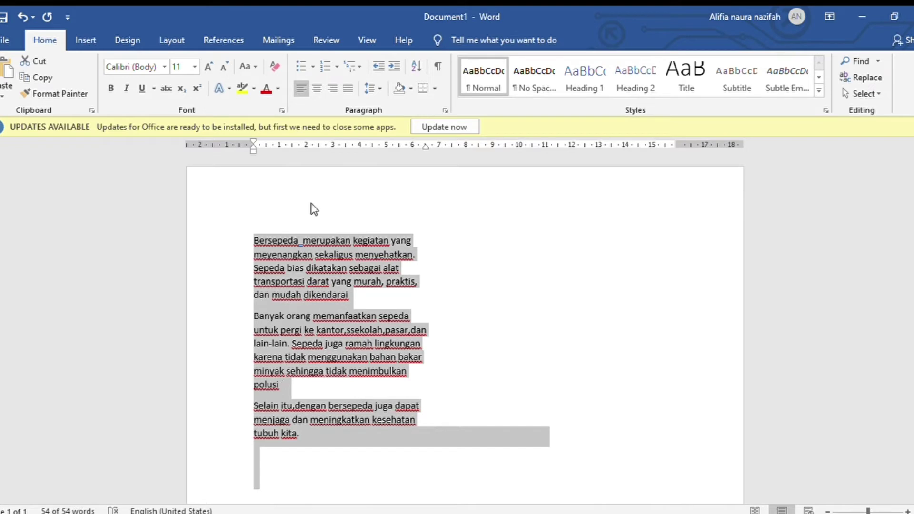
{"action": "key", "text": "Delete"}
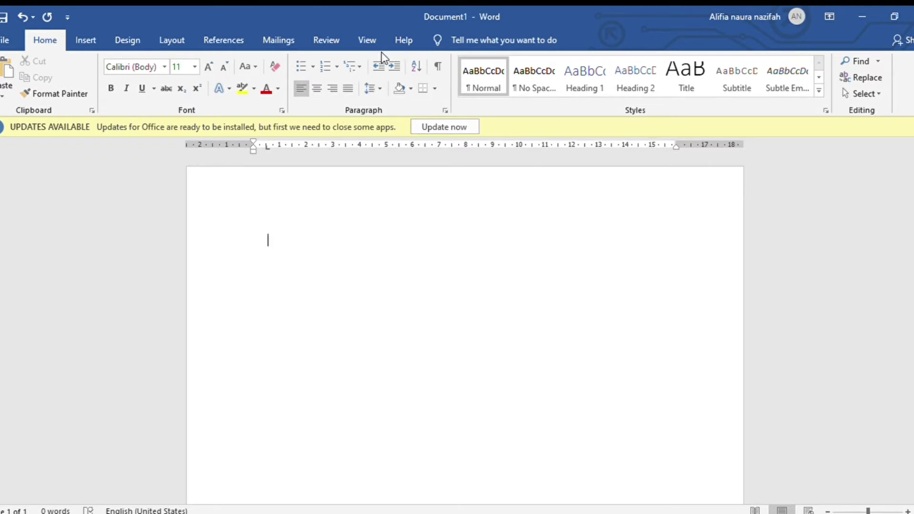
Step: Start a numbered list on the empty page and add several numbered lines
{"action": "left_click", "coordinate": [321, 55]}
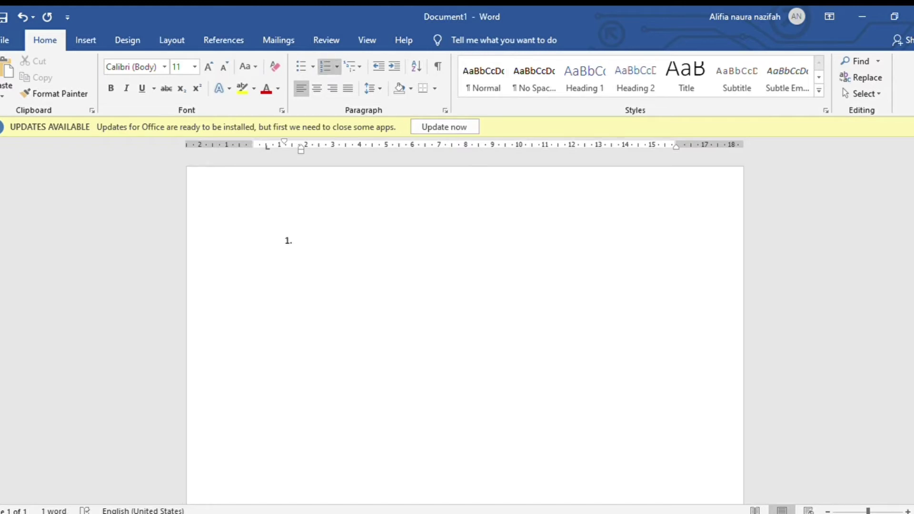
{"action": "key", "text": "Return"}
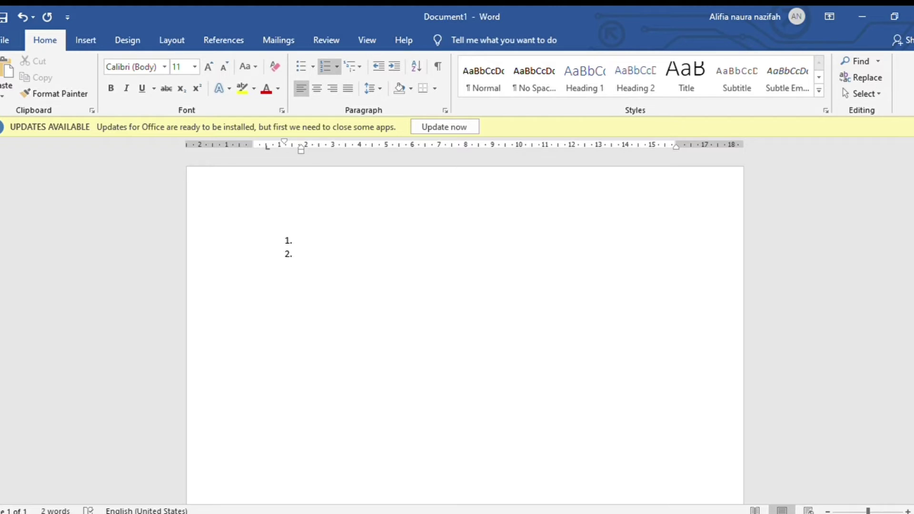
{"action": "key", "text": "Return"}
{"action": "key", "text": "Return"}
{"action": "key", "text": "Return"}
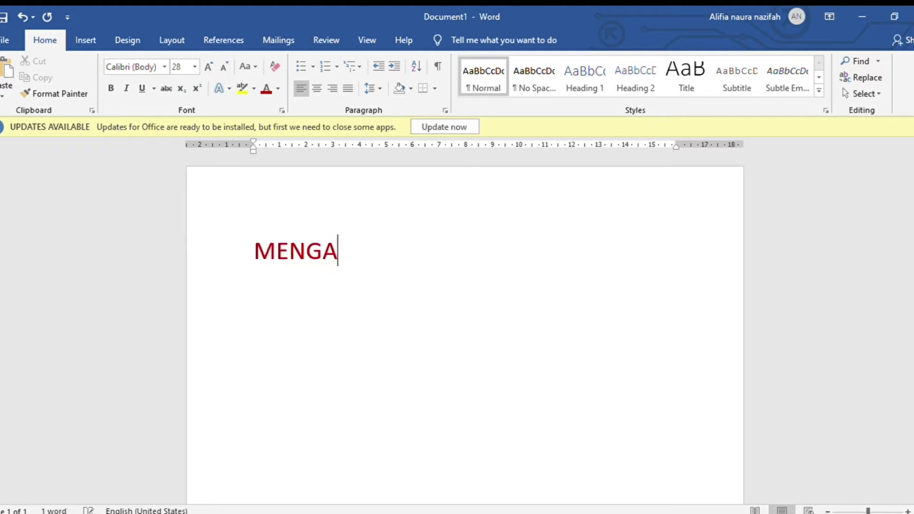
Step: Complete the dark red 28-point title so that it reads "MENGATUR FONT"
{"action": "type", "text": "T"}
{"action": "type", "text": "UR F"}
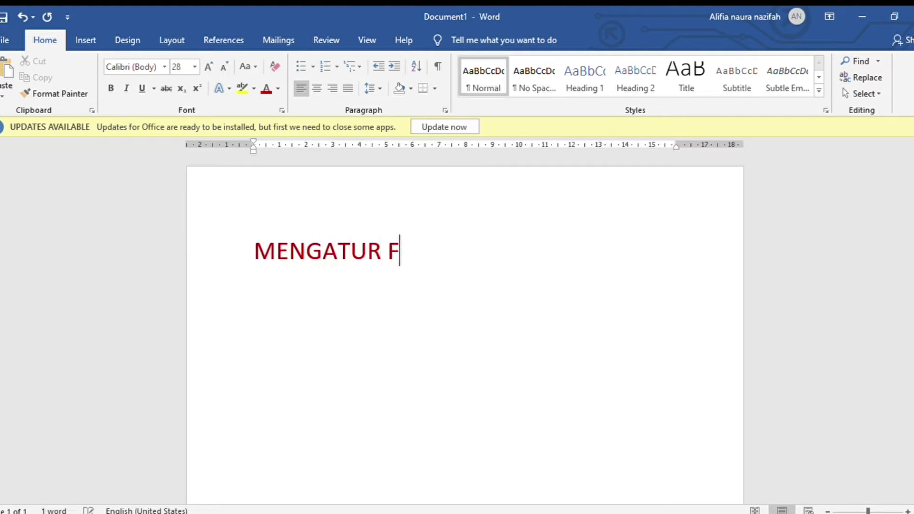
{"action": "type", "text": "ONT"}
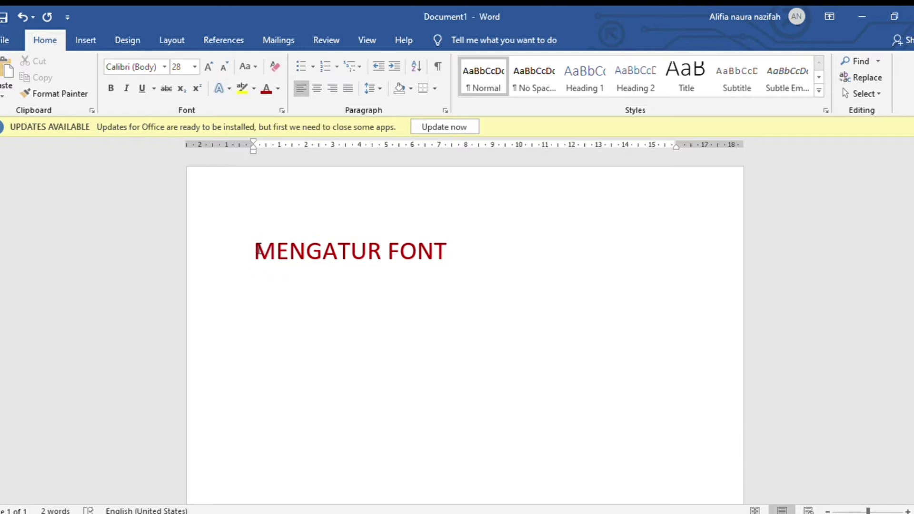
Step: Set the font size of the "MENGATUR FONT" title to 20
{"action": "double_click", "coordinate": [327, 256]}
{"action": "left_click_drag", "start_coordinate": [327, 256], "coordinate": [412, 259]}
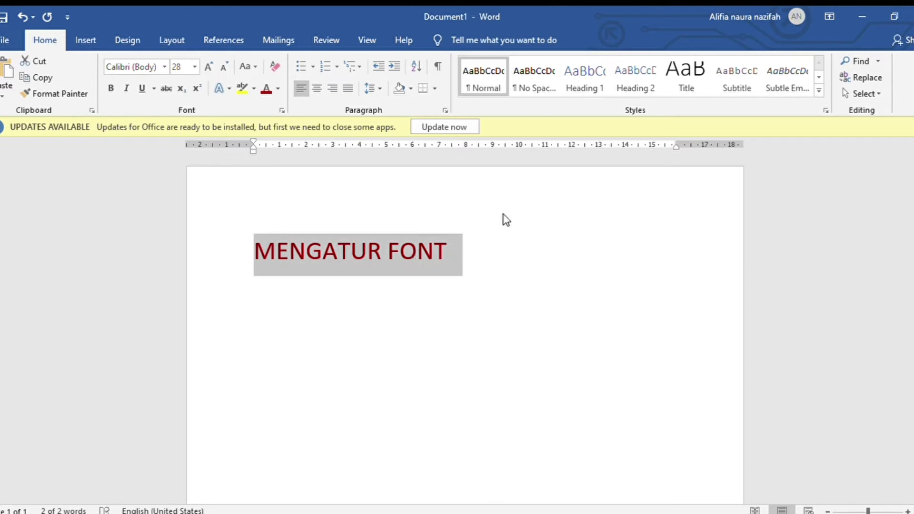
{"action": "left_click", "coordinate": [487, 281]}
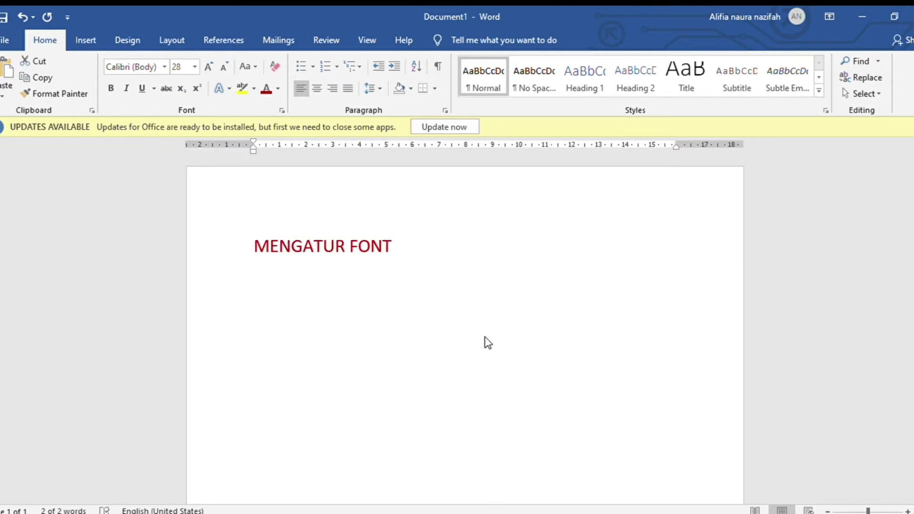
{"action": "key", "text": "ctrl+a"}
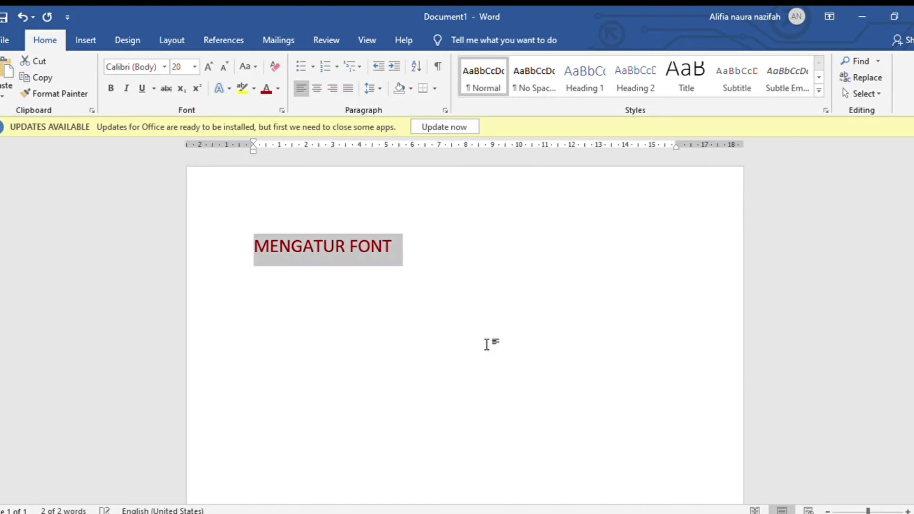
{"action": "left_click", "coordinate": [486, 344]}
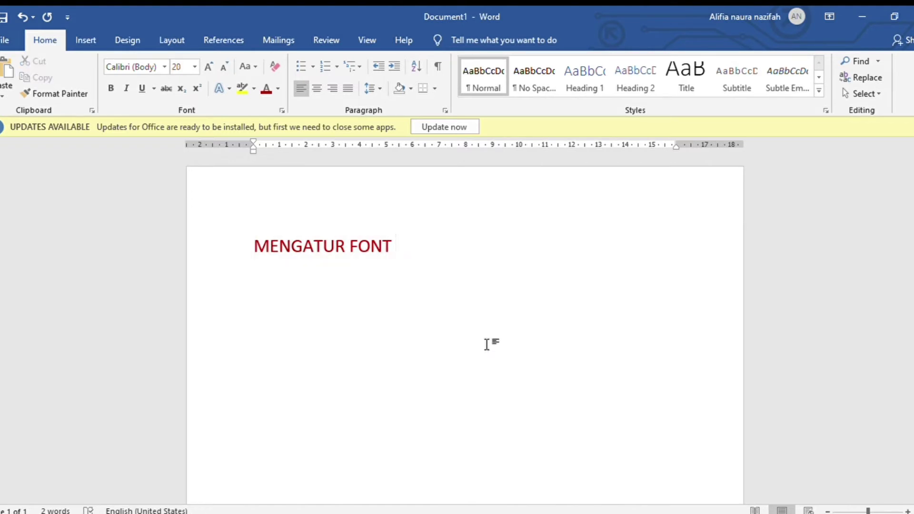
Step: Change the font colour of the "MENGATUR FONT" title to black
{"action": "left_click", "coordinate": [254, 246]}
{"action": "left_click_drag", "start_coordinate": [254, 245], "coordinate": [369, 248]}
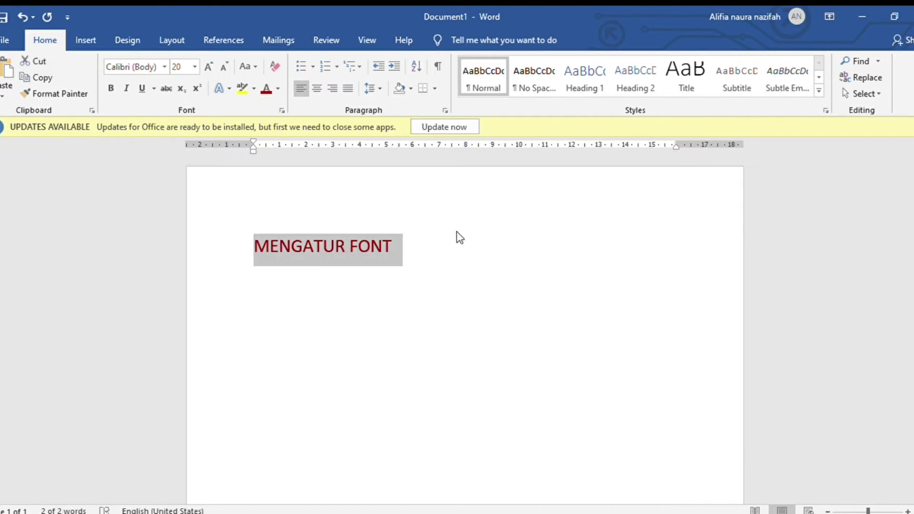
{"action": "left_click", "coordinate": [466, 255]}
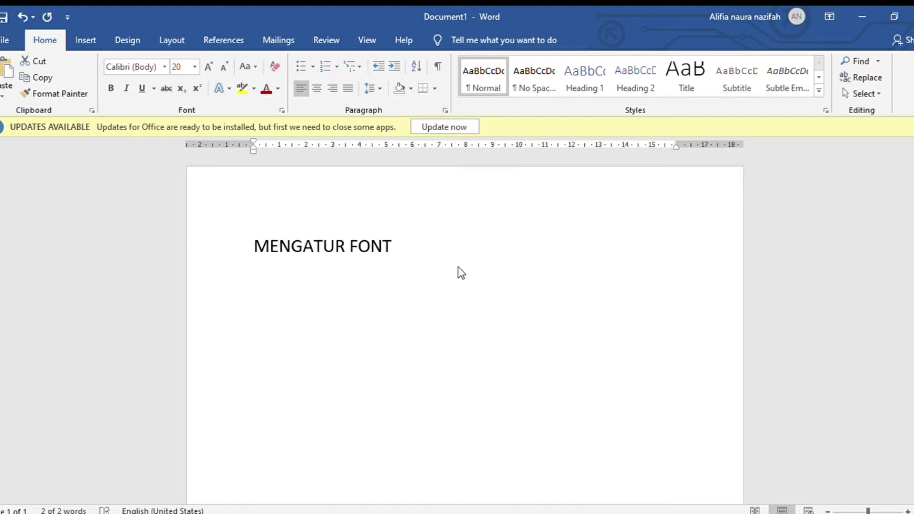
{"action": "key", "text": "ctrl+a"}
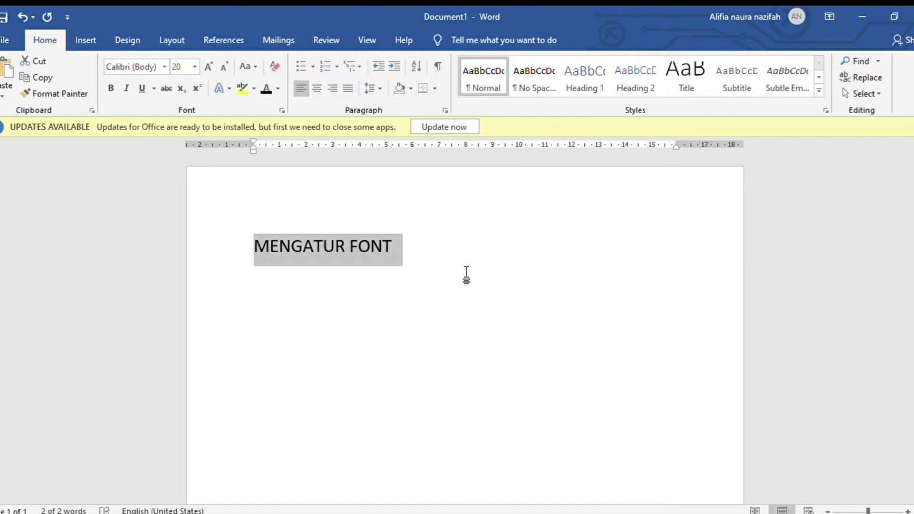
{"action": "left_click", "coordinate": [466, 275]}
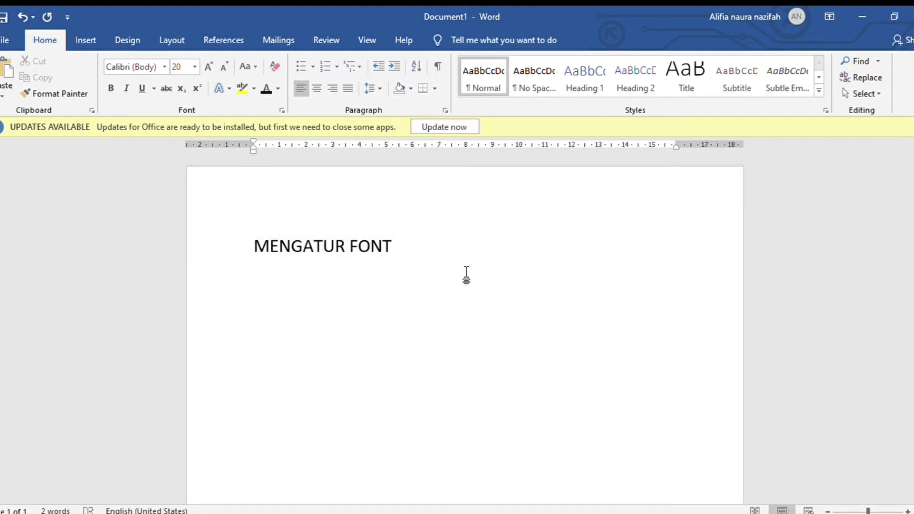
Step: Below the title, add a second "MENGATUR FONT" line formatted with single strikethrough
{"action": "key", "text": "Return"}
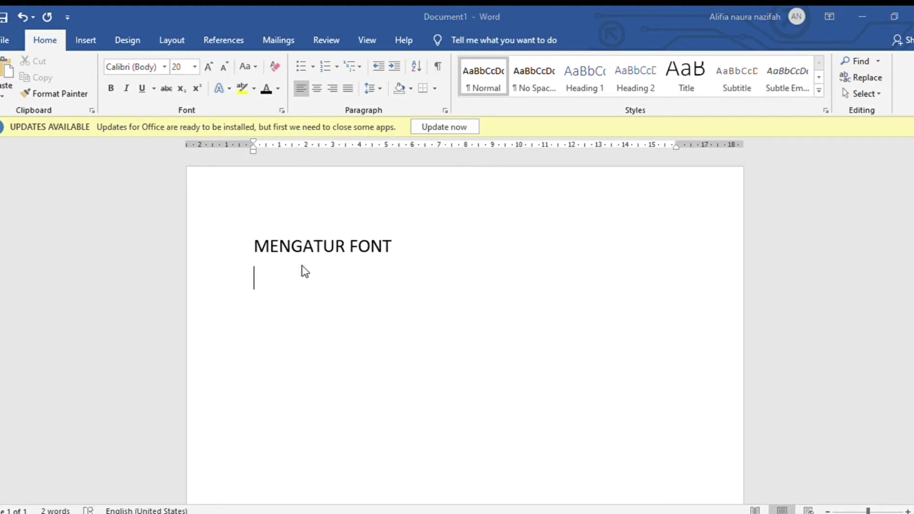
{"action": "left_click", "coordinate": [539, 424]}
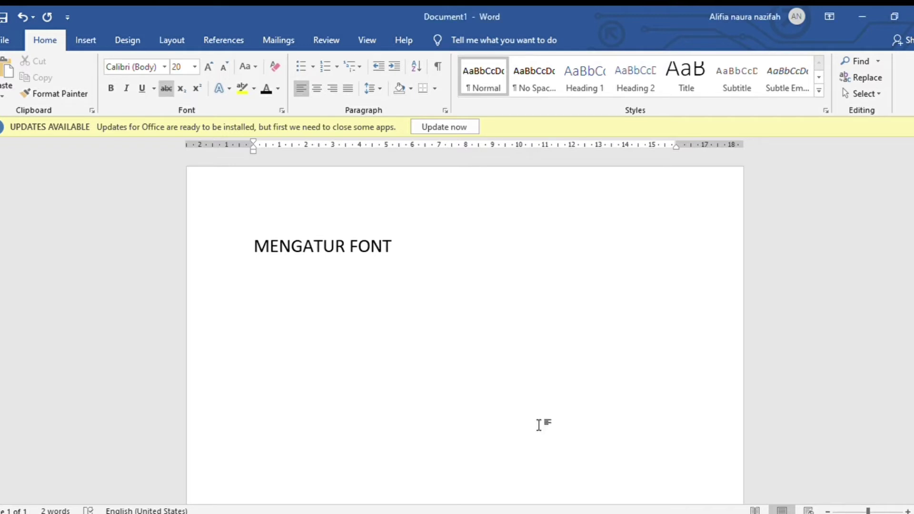
{"action": "type", "text": "MENGAT"}
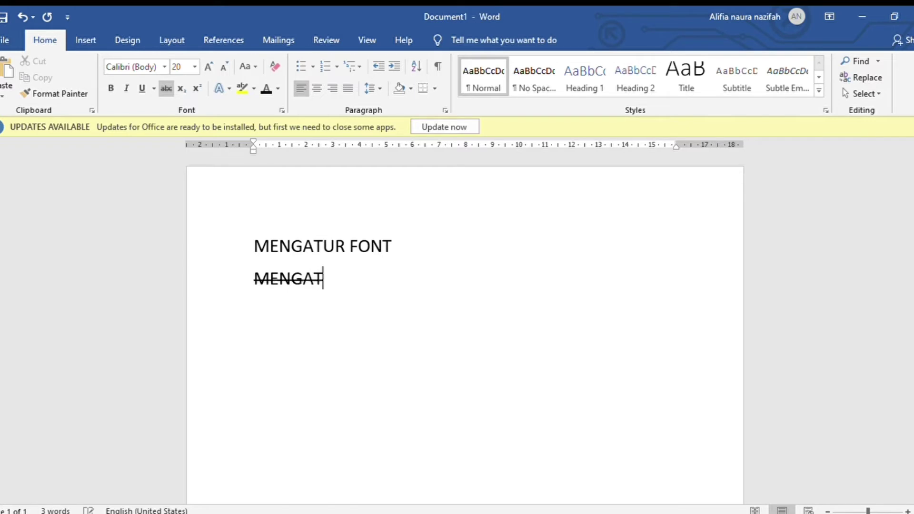
{"action": "type", "text": "UR FONT"}
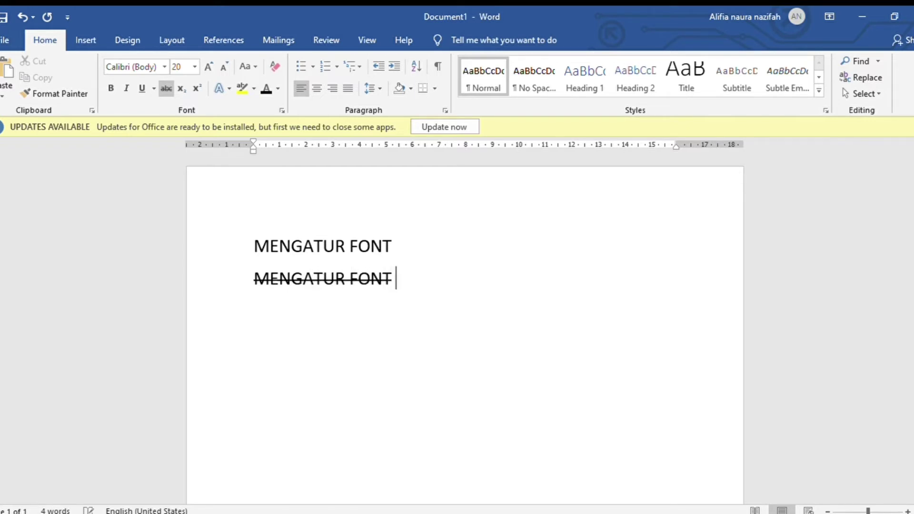
{"action": "key", "text": "Return"}
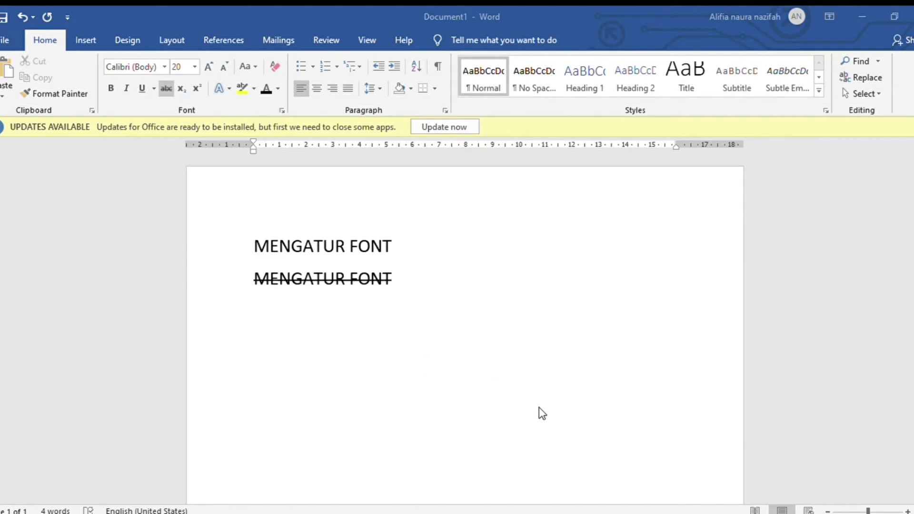
Step: Add a third "MENGATUR FONT" line formatted with double strikethrough
{"action": "key", "text": "Return"}
{"action": "type", "text": "M"}
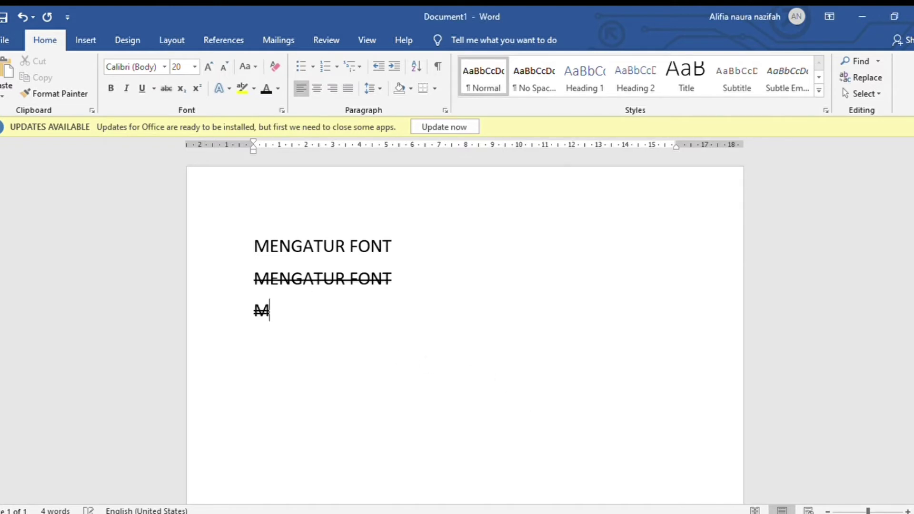
{"action": "type", "text": "ENGA"}
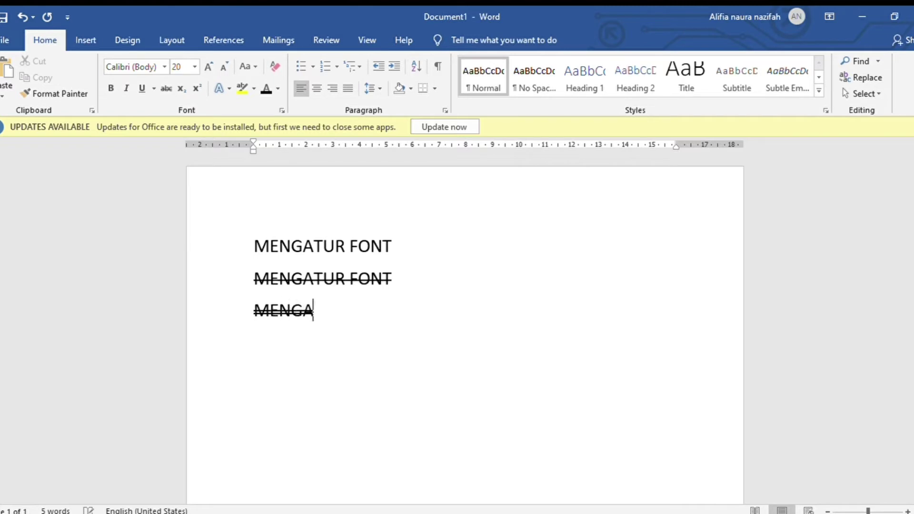
{"action": "type", "text": "TUR F"}
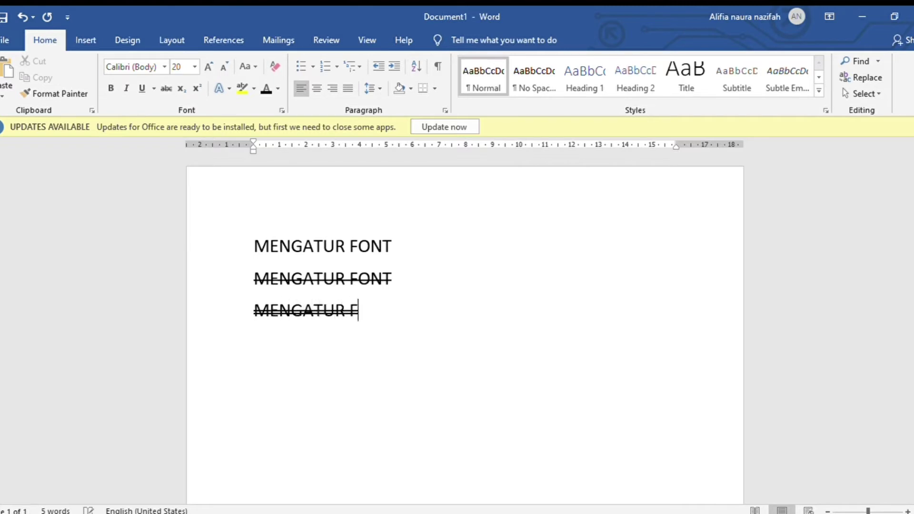
{"action": "type", "text": "ONT"}
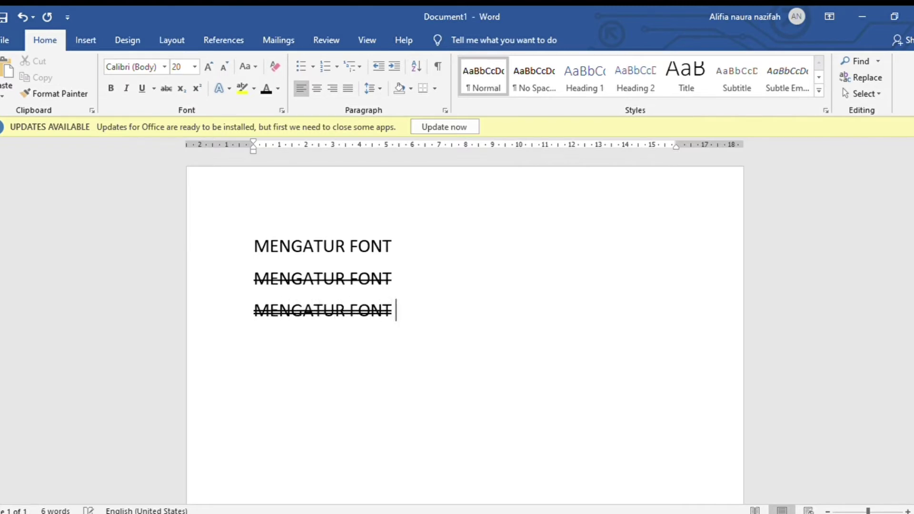
{"action": "key", "text": "Return"}
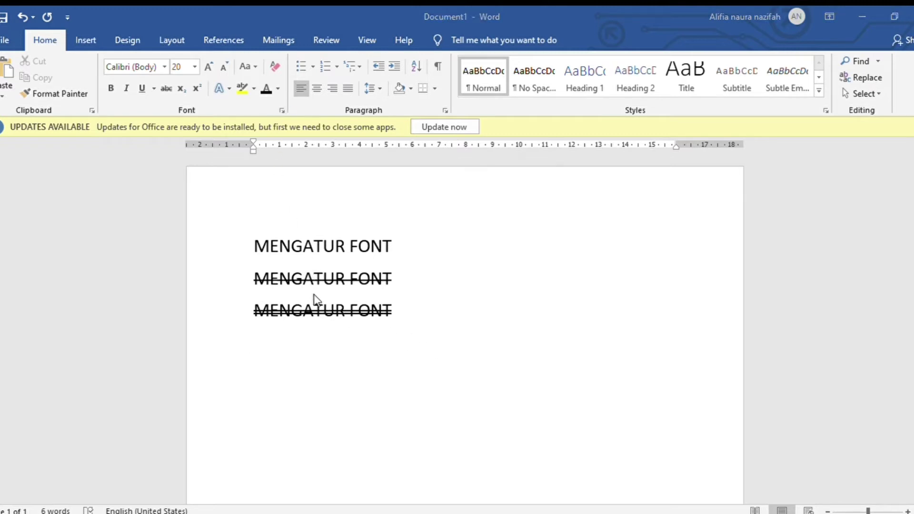
Step: Add a line with a superscript 2 followed by a normal 2, and below it "H₂O" with the 2 in subscript
{"action": "left_click", "coordinate": [537, 414]}
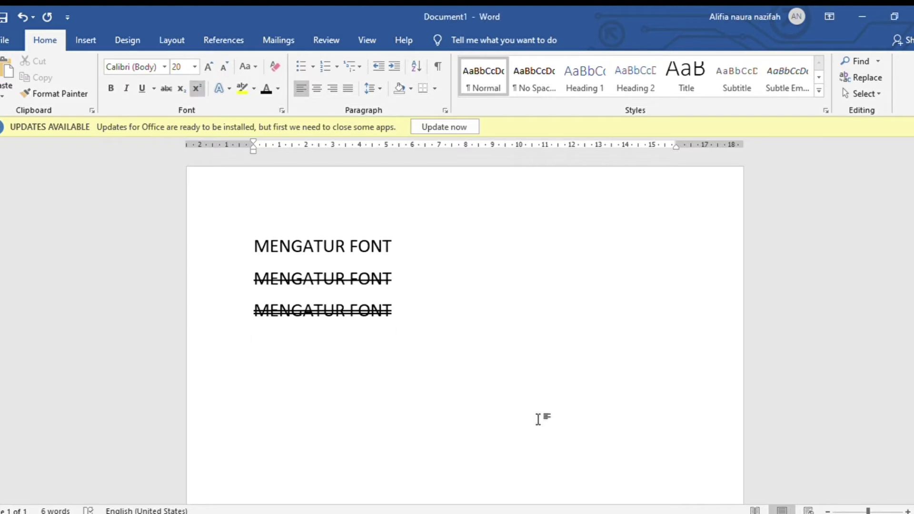
{"action": "type", "text": "x"}
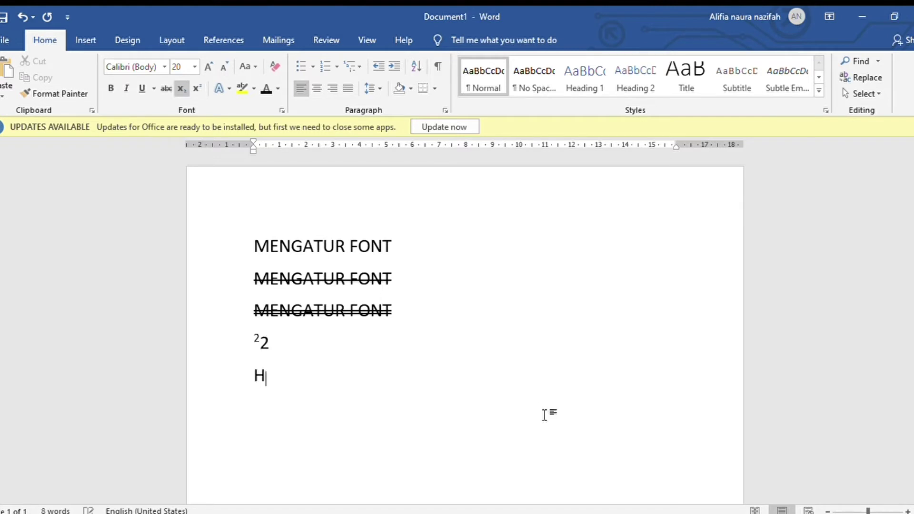
{"action": "type", "text": "2"}
{"action": "type", "text": "O"}
{"action": "key", "text": "BackSpace"}
{"action": "type", "text": "O"}
{"action": "key", "text": "BackSpace"}
{"action": "left_click", "coordinate": [182, 86]}
{"action": "type", "text": "O"}
{"action": "left_click", "coordinate": [303, 312]}
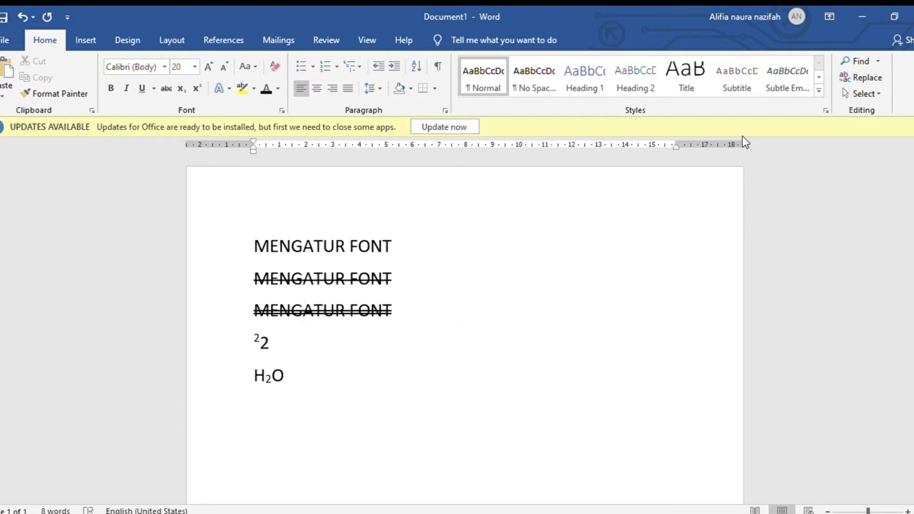
Step: Clear the whole document and write "HAI" in the Arial Black font
{"action": "key", "text": "ctrl+a"}
{"action": "key", "text": "Delete"}
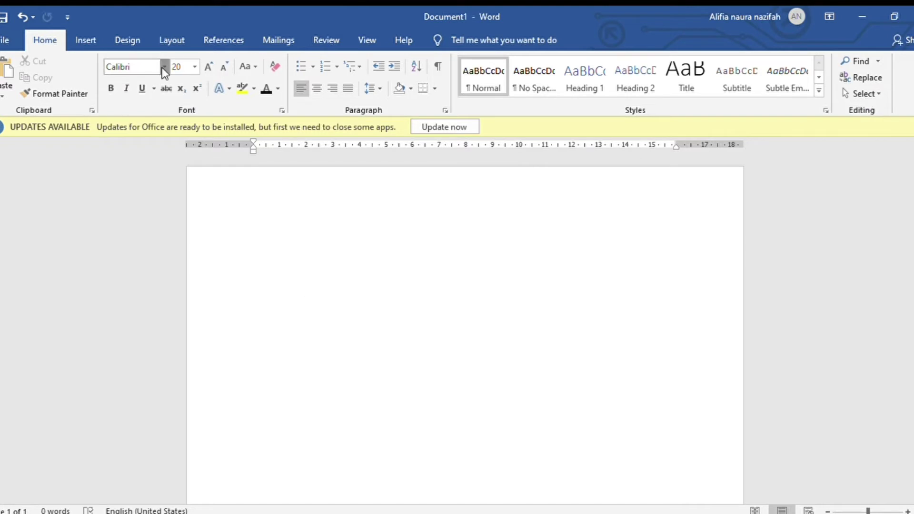
{"action": "left_click", "coordinate": [161, 67]}
{"action": "type", "text": "Arial Black"}
{"action": "key", "text": "Return"}
{"action": "type", "text": "H"}
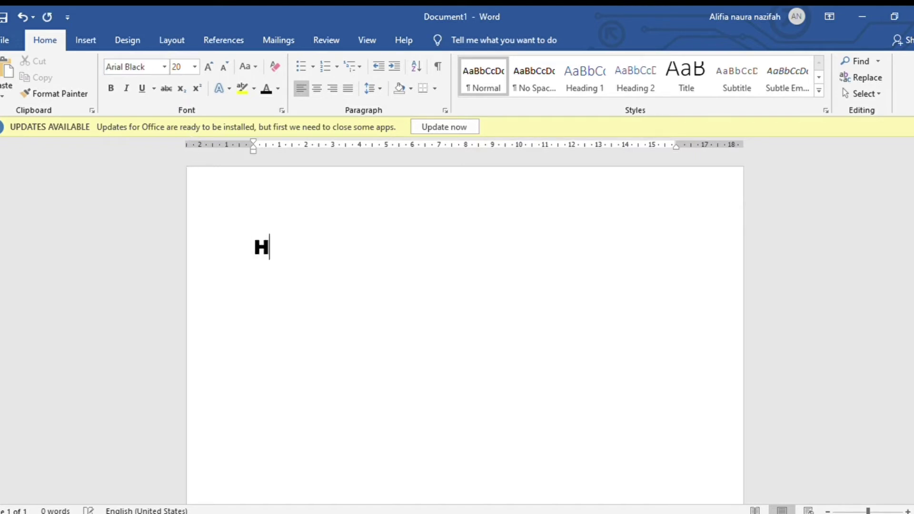
{"action": "type", "text": "AI"}
Step: Add a second line reading "HAI" in the Bahnschrift Light font
{"action": "left_click", "coordinate": [157, 66]}
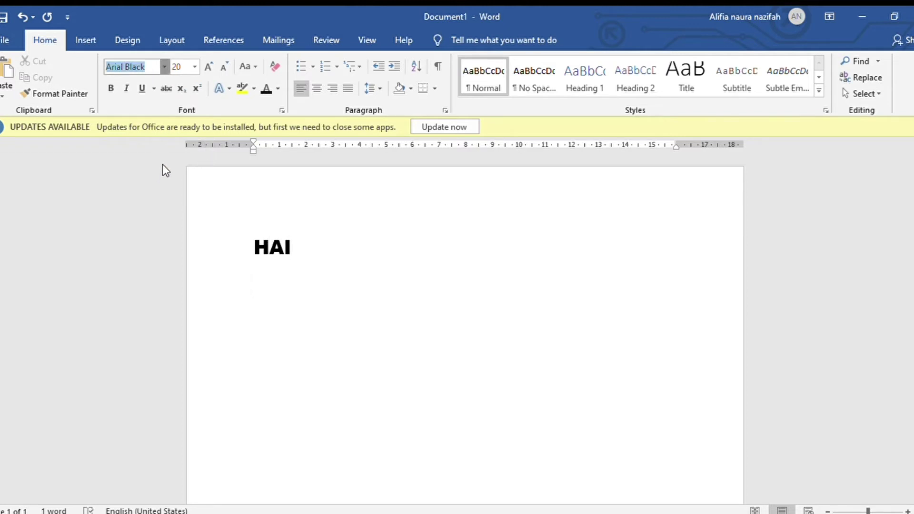
{"action": "type", "text": "Bahnschrift Light"}
{"action": "key", "text": "Return"}
{"action": "type", "text": "HA"}
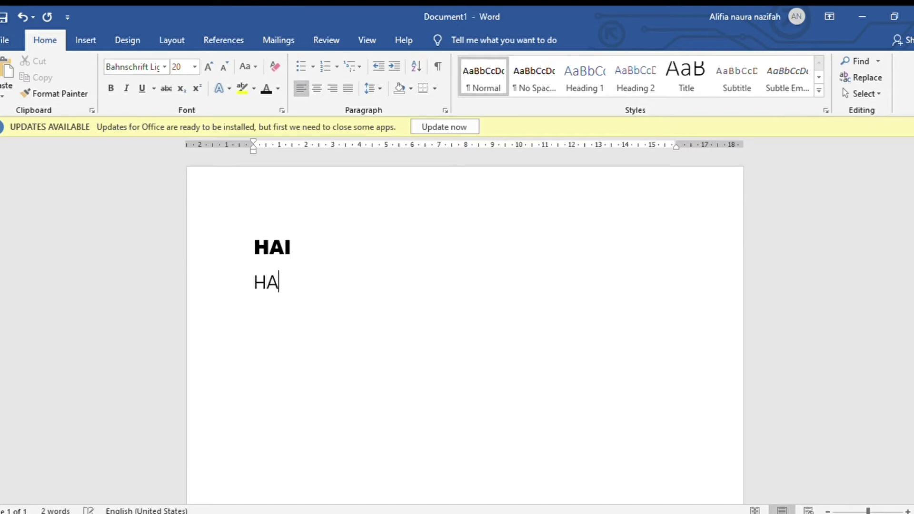
{"action": "type", "text": "I"}
{"action": "key", "text": "Return"}
Step: Add a third line reading "HAII" in the Arial Narrow font
{"action": "left_click", "coordinate": [160, 63]}
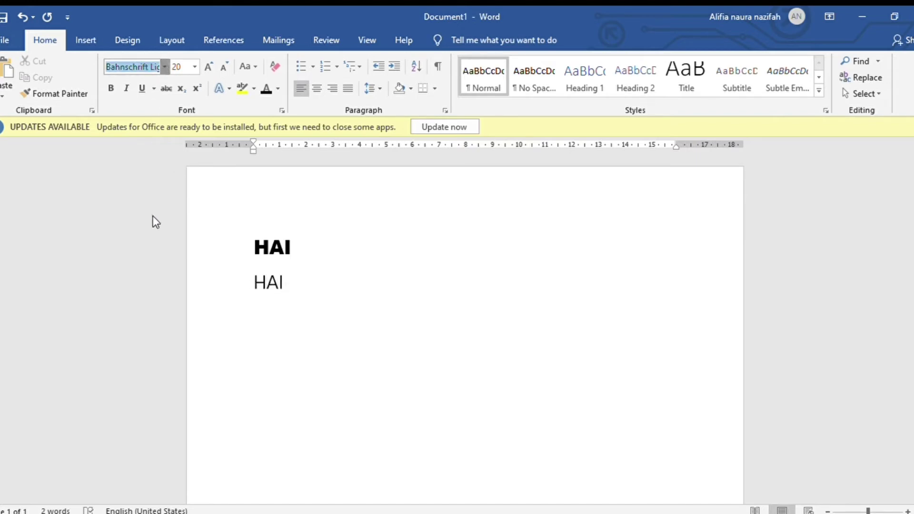
{"action": "type", "text": "Arial Narrow"}
{"action": "key", "text": "Return"}
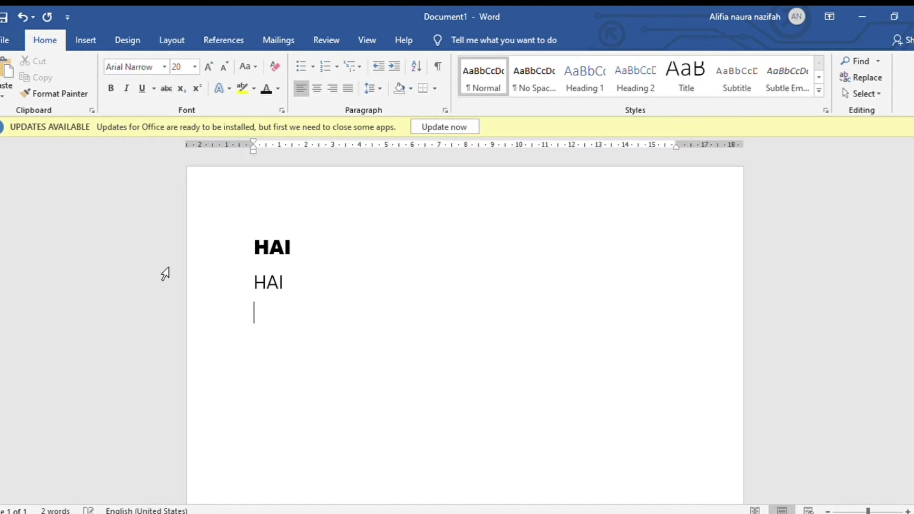
{"action": "type", "text": "HAII"}
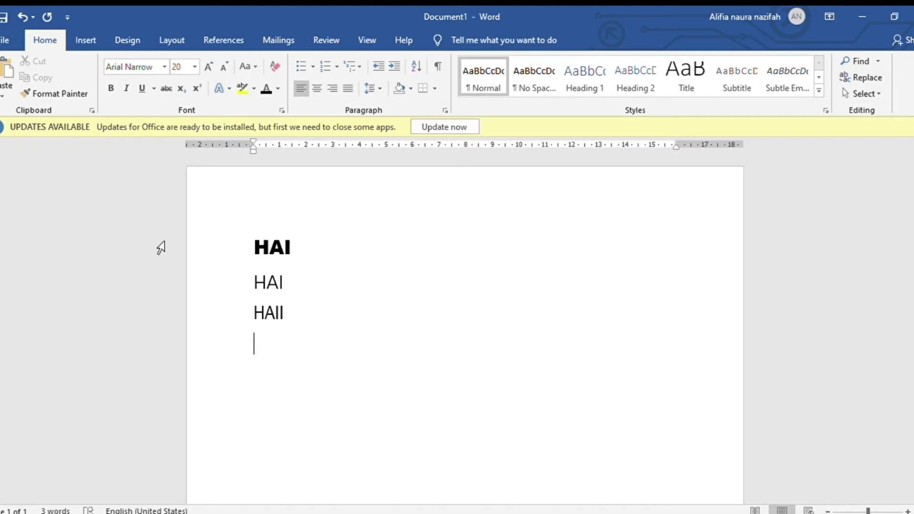
Step: Leave an empty line under "HAII" and write "HAI" in regular Arial Narrow
{"action": "left_click", "coordinate": [110, 87]}
{"action": "key", "text": "Return"}
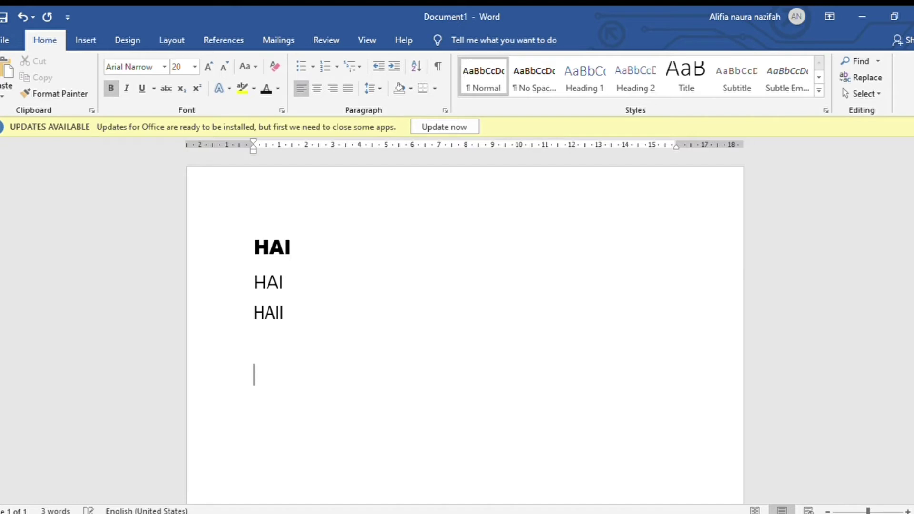
{"action": "type", "text": "HAI"}
Step: Add an italic "HAI" line in Arial Narrow under the regular one
{"action": "left_click", "coordinate": [126, 89]}
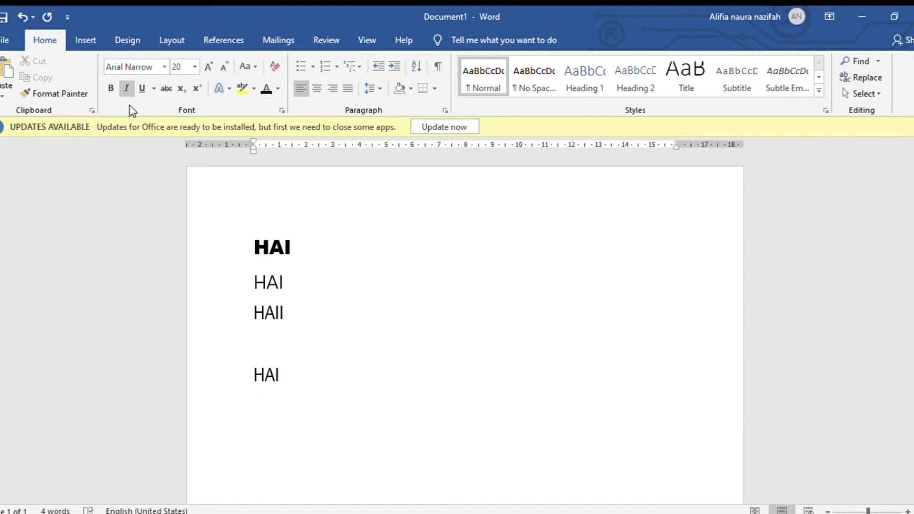
{"action": "type", "text": "HAI"}
{"action": "key", "text": "Return"}
Step: Add a bold, non-italic "HAI" line in Arial Narrow below the italic one
{"action": "left_click", "coordinate": [108, 80]}
{"action": "key", "text": "ctrl+Home"}
{"action": "key", "text": "shift+Down"}
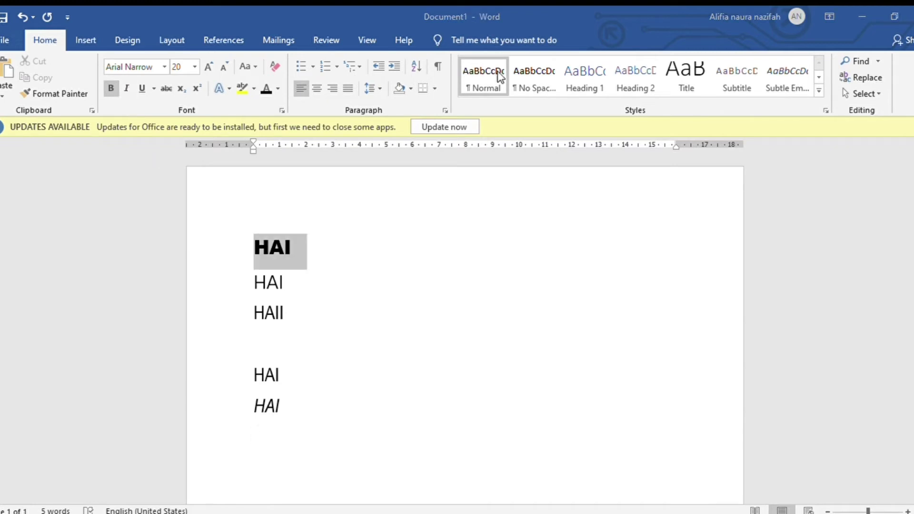
{"action": "left_click", "coordinate": [296, 432]}
{"action": "type", "text": "HAI"}
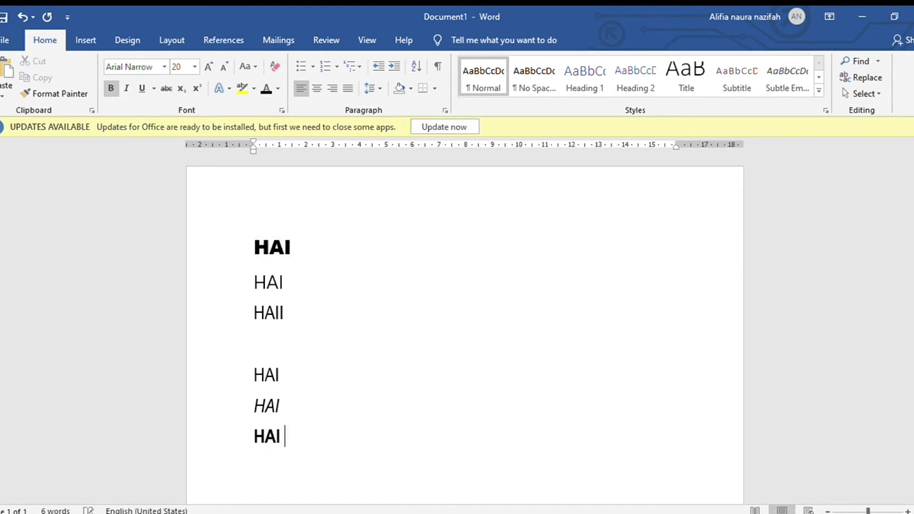
Step: Add a bold italic "HAI" line, and turn off bold and italic on the empty line below it
{"action": "key", "text": "Return"}
{"action": "type", "text": "H"}
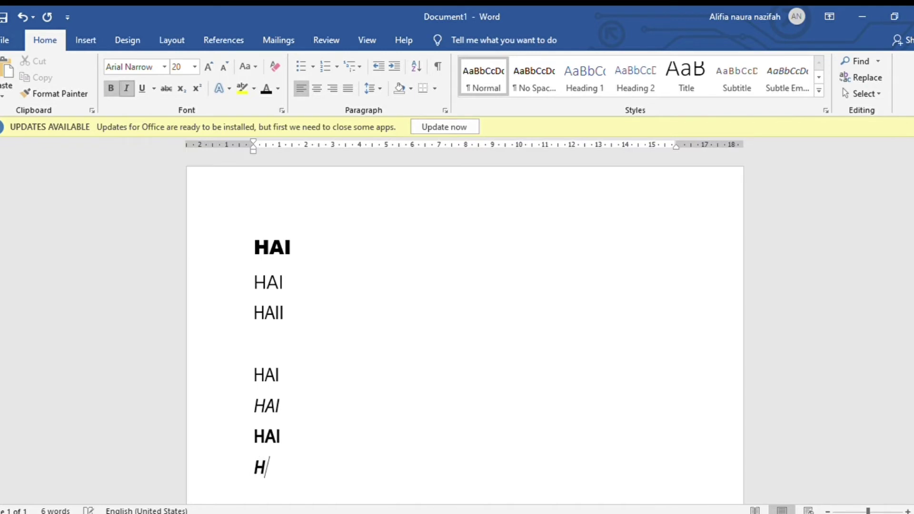
{"action": "type", "text": "AI"}
{"action": "key", "text": "Return"}
{"action": "key", "text": "Return"}
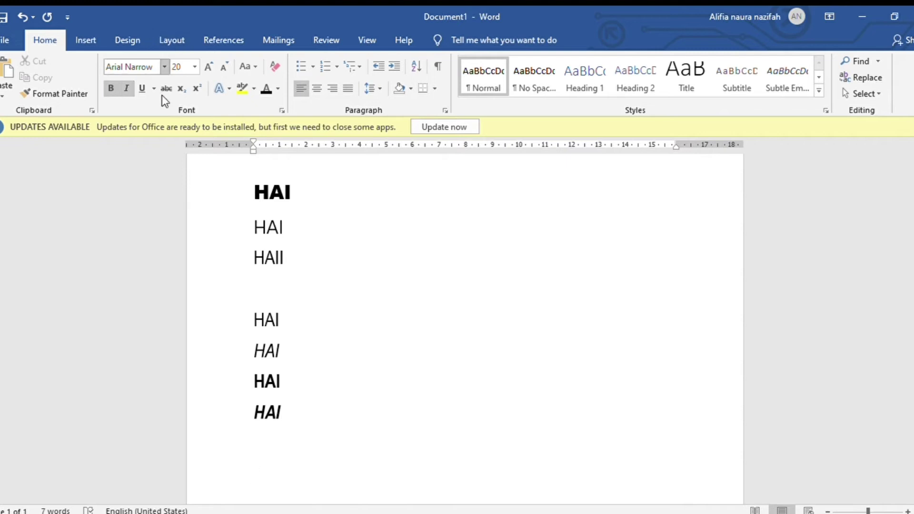
{"action": "left_click", "coordinate": [127, 89]}
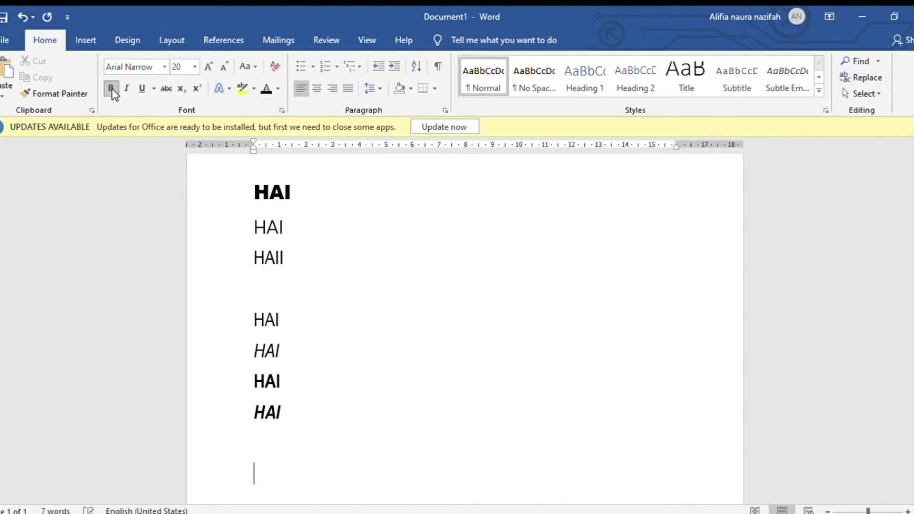
{"action": "left_click", "coordinate": [113, 89]}
Step: Reduce the font size of the regular "HAI" line above the italic one to 14
{"action": "mouse_move", "coordinate": [253, 318]}
{"action": "left_mouse_down"}
{"action": "mouse_move", "coordinate": [291, 379]}
{"action": "mouse_move", "coordinate": [281, 396]}
{"action": "mouse_move", "coordinate": [265, 320]}
{"action": "mouse_move", "coordinate": [249, 324]}
{"action": "left_mouse_up"}
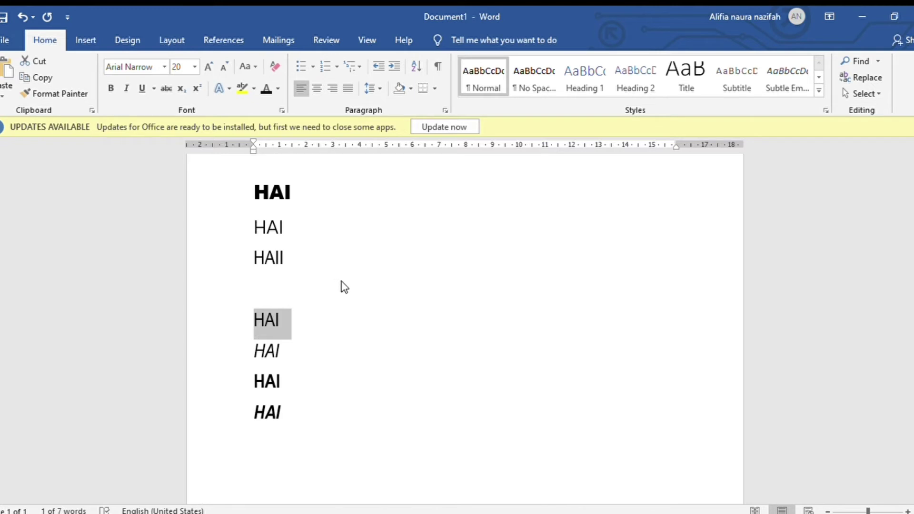
{"action": "key", "text": "ctrl+shift+comma"}
{"action": "key", "text": "ctrl+shift+comma"}
{"action": "key", "text": "ctrl+shift+comma"}
{"action": "left_click", "coordinate": [326, 370]}
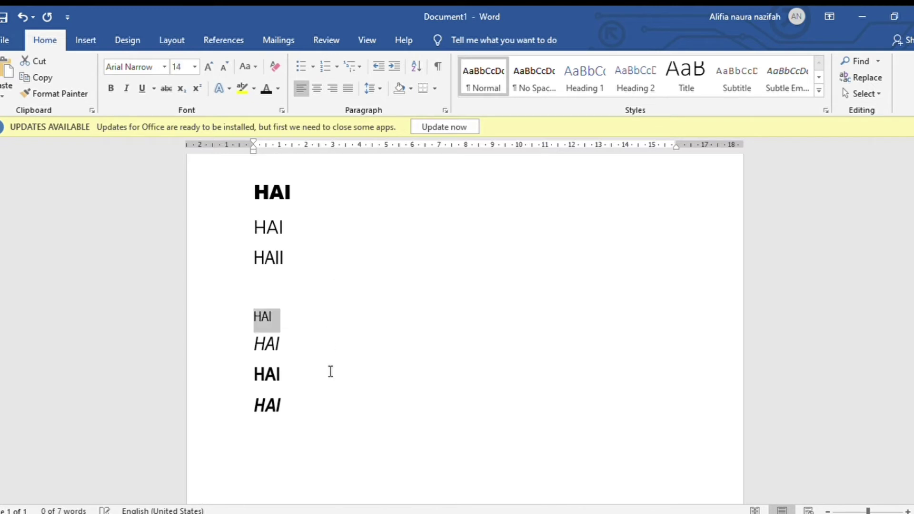
{"action": "left_click", "coordinate": [326, 370]}
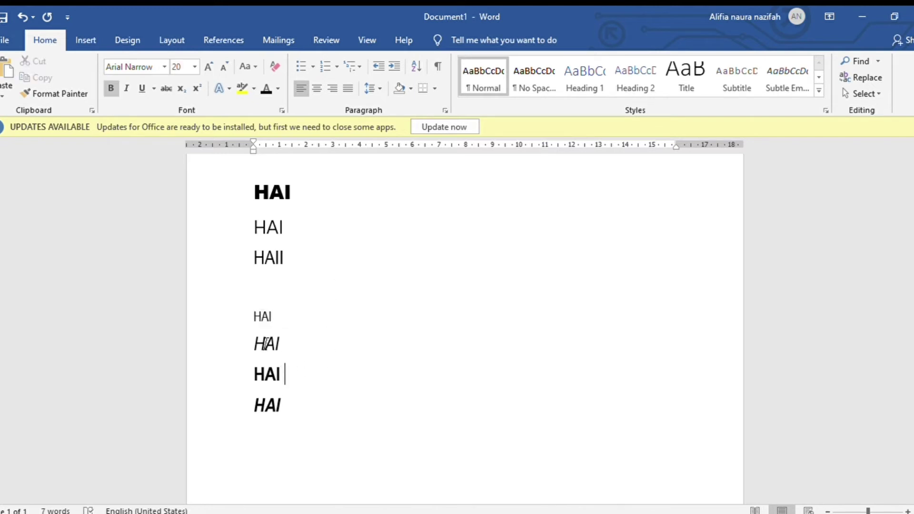
Step: Enlarge the font of the non-bold italic "HAI" line by several size steps
{"action": "left_click_drag", "start_coordinate": [286, 346], "coordinate": [261, 342]}
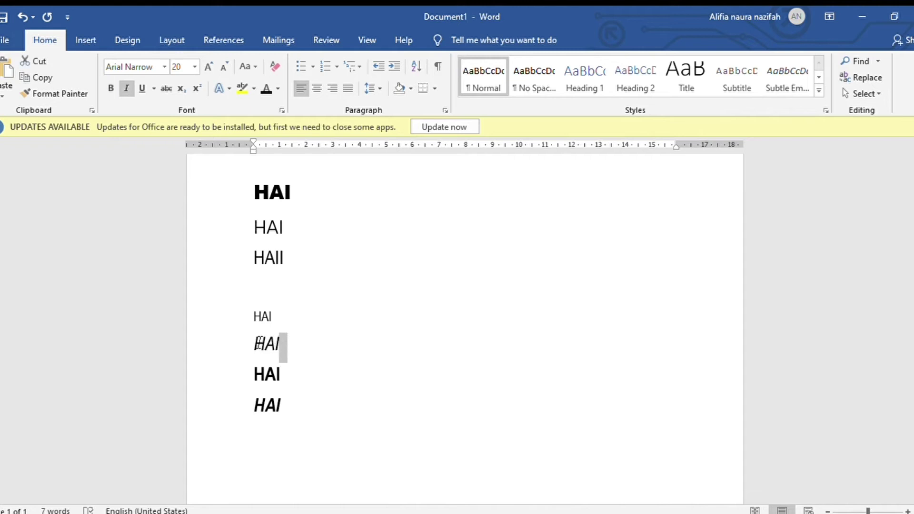
{"action": "double_click", "coordinate": [266, 347]}
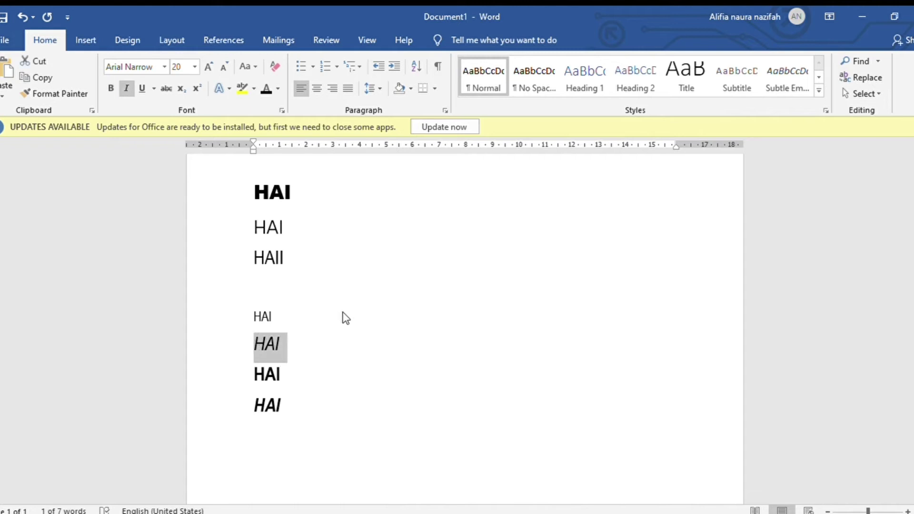
{"action": "key", "text": "ctrl+shift+period"}
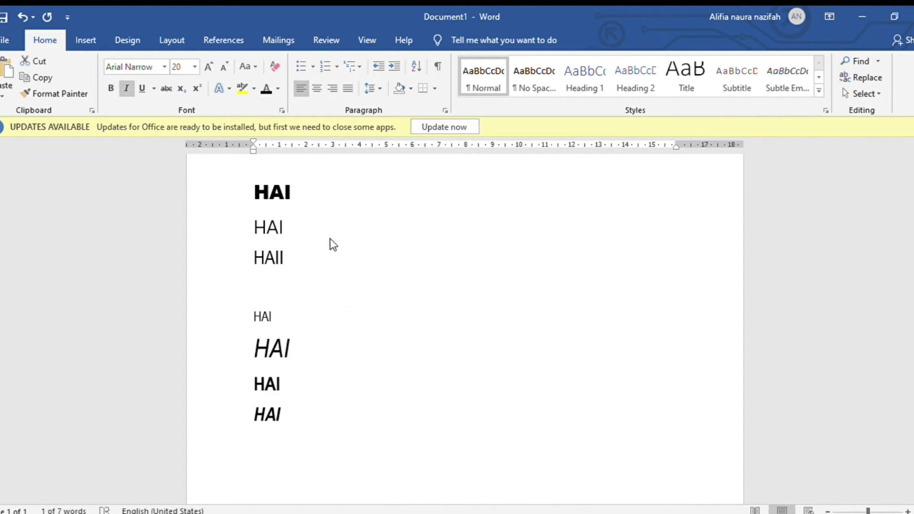
{"action": "key", "text": "ctrl+shift+period"}
{"action": "key", "text": "ctrl+shift+period"}
{"action": "key", "text": "ctrl+shift+comma"}
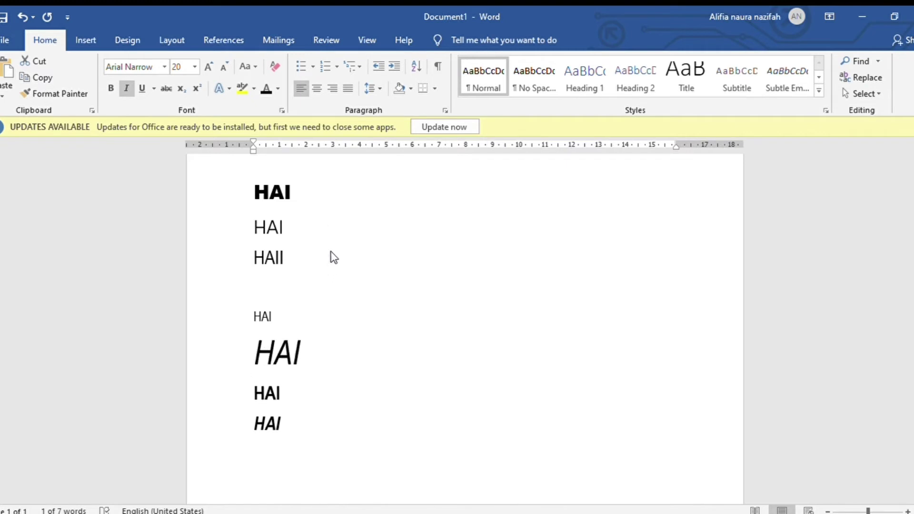
{"action": "left_click", "coordinate": [405, 251]}
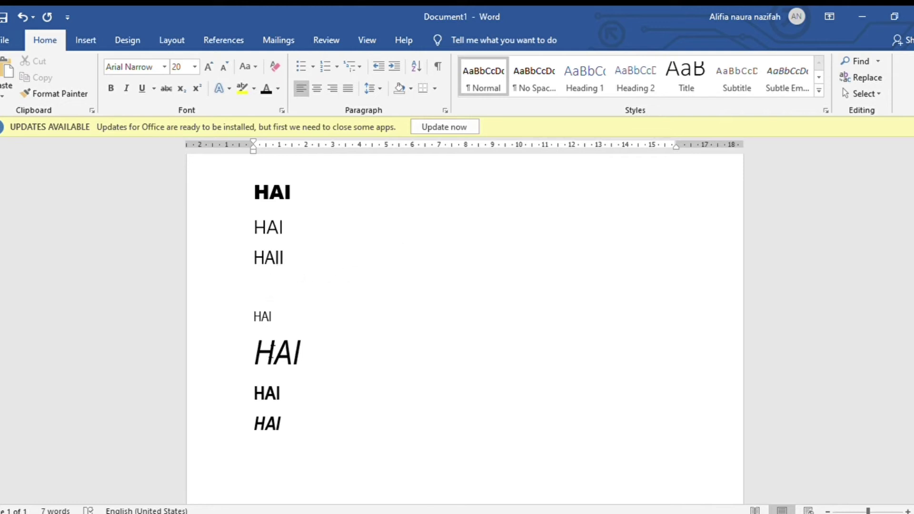
Step: Colour the bold, non-italic "HAI" line red and the bold italic "HAI" line below it yellow
{"action": "left_click_drag", "start_coordinate": [286, 400], "coordinate": [244, 404]}
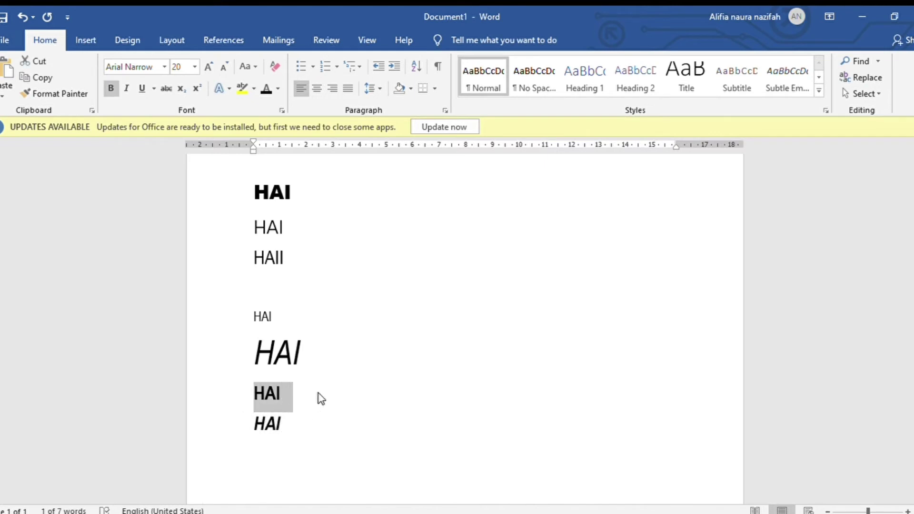
{"action": "left_click", "coordinate": [333, 376]}
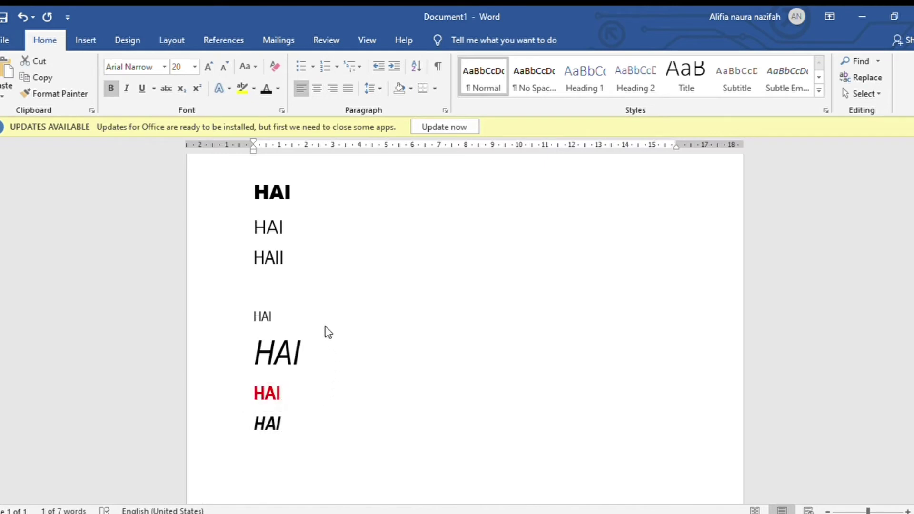
{"action": "left_click", "coordinate": [318, 457]}
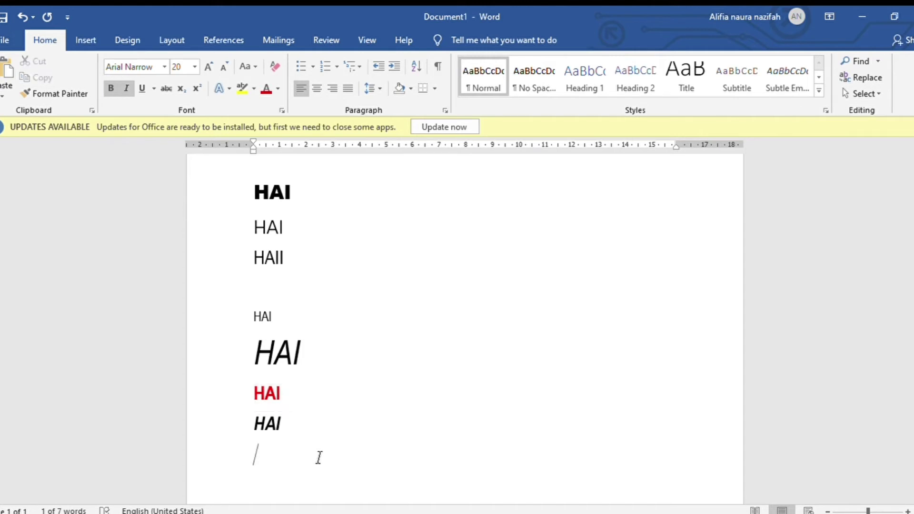
{"action": "left_click_drag", "start_coordinate": [292, 425], "coordinate": [272, 427]}
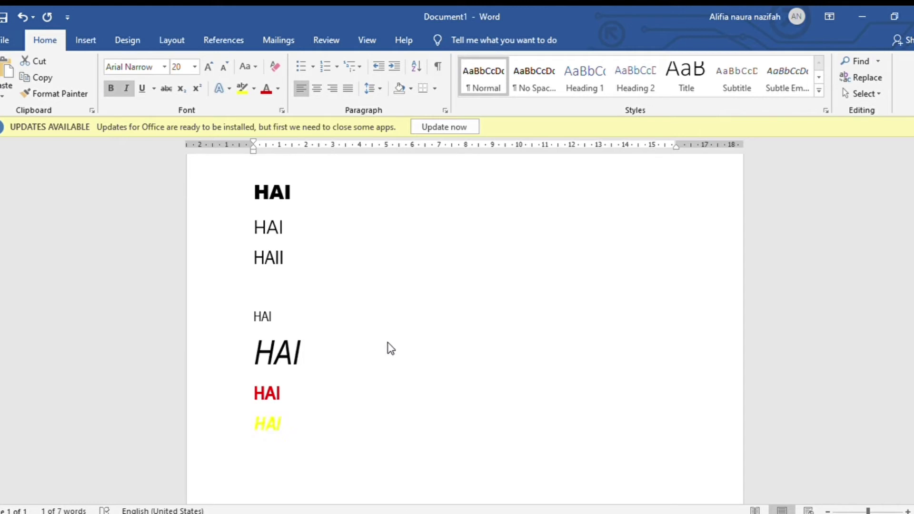
{"action": "left_click", "coordinate": [402, 348]}
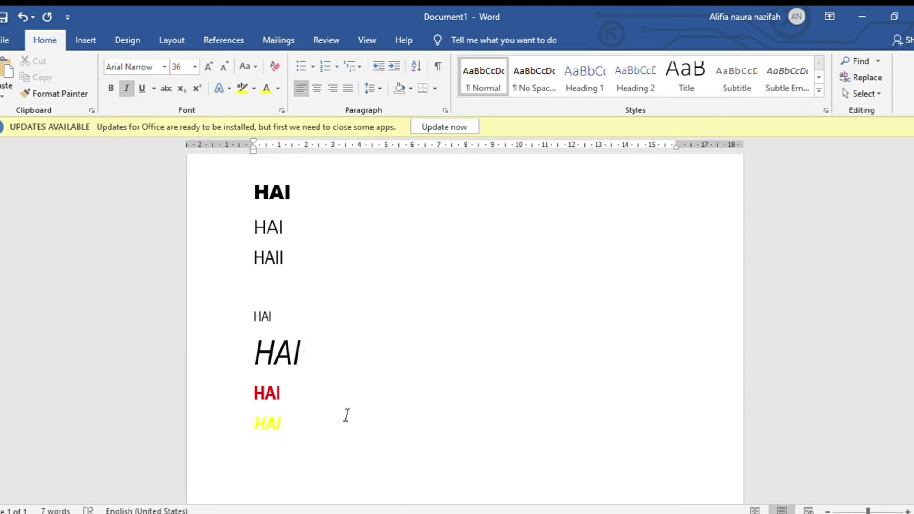
Step: Add an underlined, non-bold and non-italic "HAIII" line below the yellow "HAI" line
{"action": "left_click", "coordinate": [319, 419]}
{"action": "key", "text": "Return"}
{"action": "left_click", "coordinate": [126, 88]}
{"action": "left_click", "coordinate": [111, 88]}
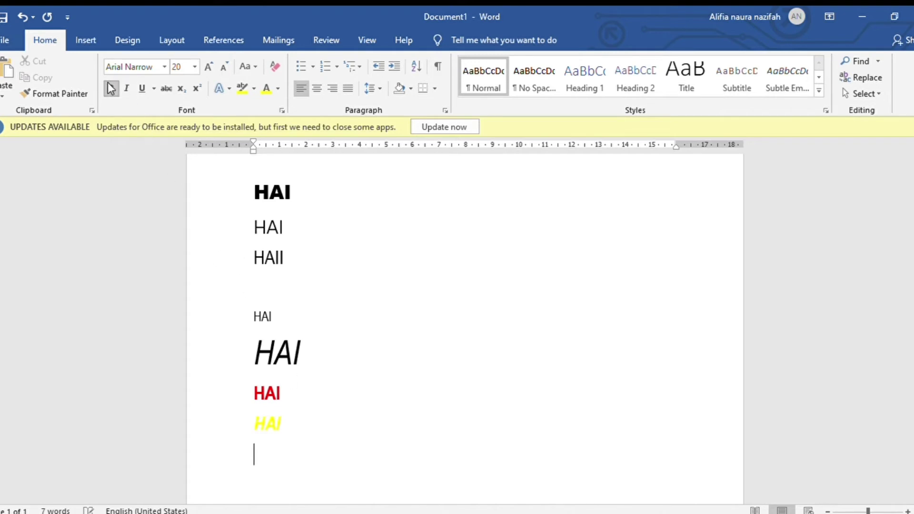
{"action": "left_click", "coordinate": [142, 88]}
{"action": "type", "text": "H"}
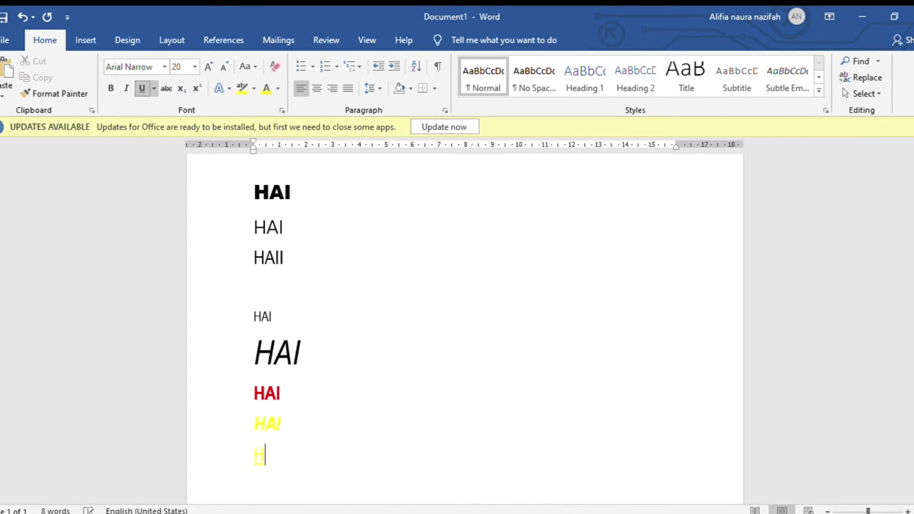
{"action": "type", "text": "AIII"}
Step: Try red on the underlined "HAIII" line and set its font colour to black
{"action": "left_click", "coordinate": [217, 228]}
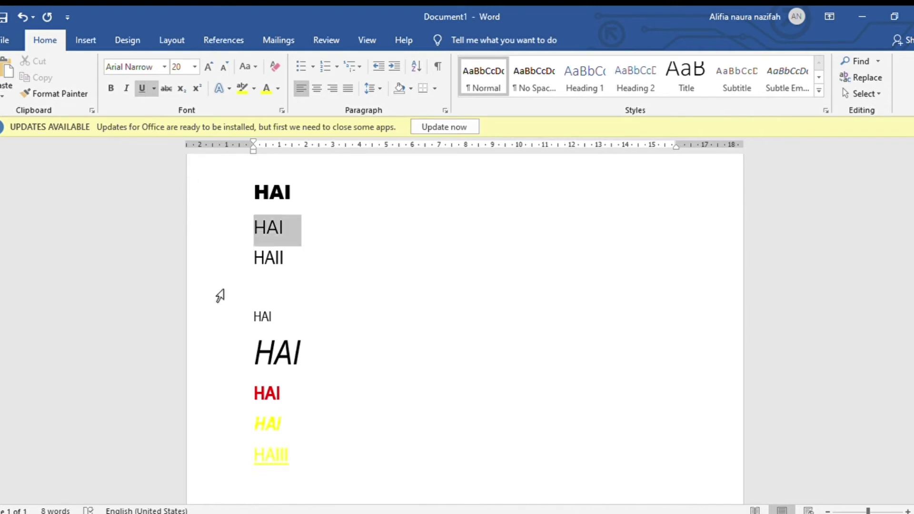
{"action": "double_click", "coordinate": [256, 451]}
{"action": "left_click", "coordinate": [256, 451]}
{"action": "double_click", "coordinate": [251, 451]}
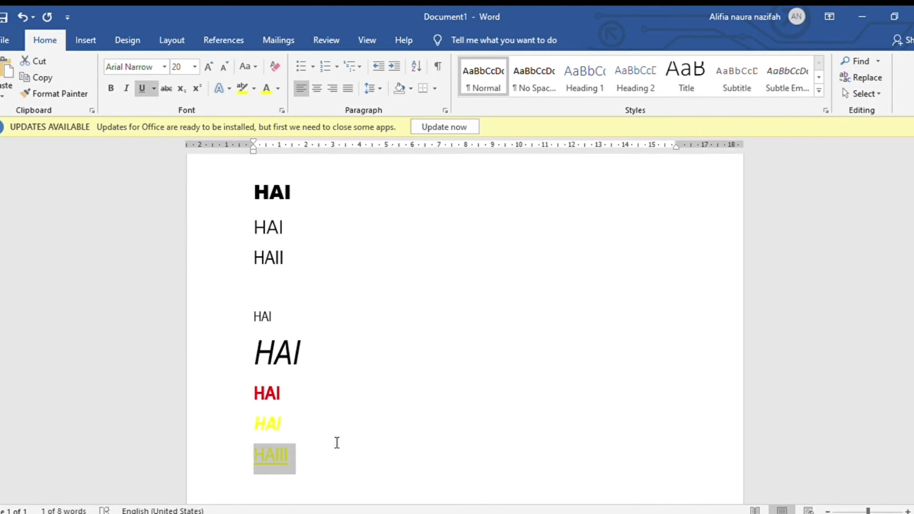
{"action": "key", "text": "Right"}
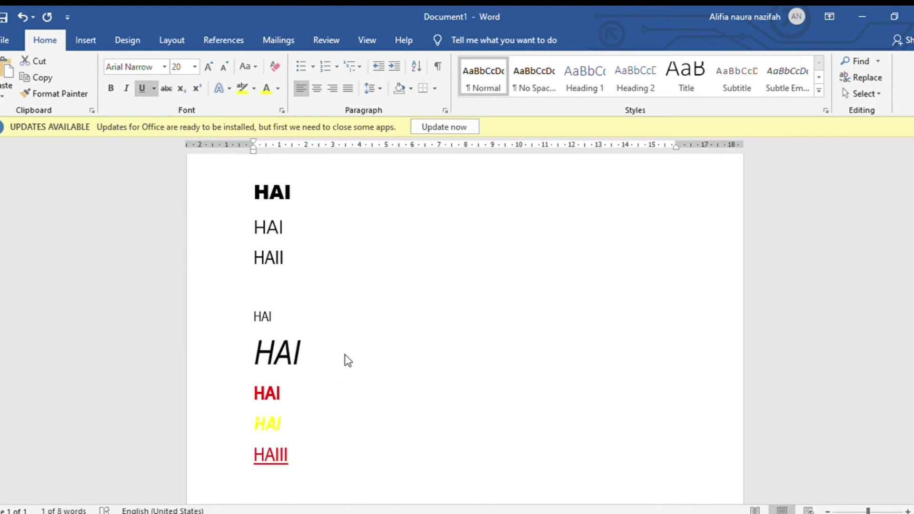
{"action": "left_click", "coordinate": [343, 298]}
{"action": "left_click", "coordinate": [292, 466]}
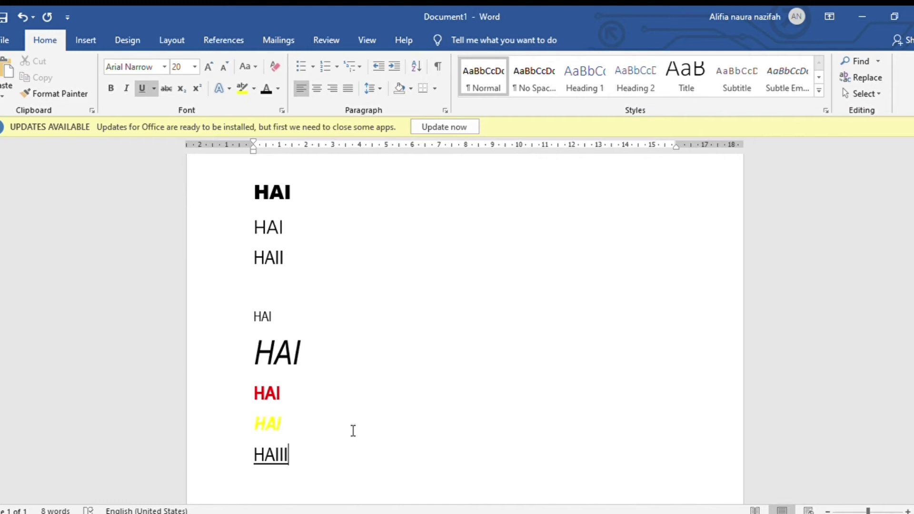
Step: Start a new line below the underlined "HAIII" and open the full font settings
{"action": "key", "text": "Return"}
{"action": "left_click", "coordinate": [282, 111]}
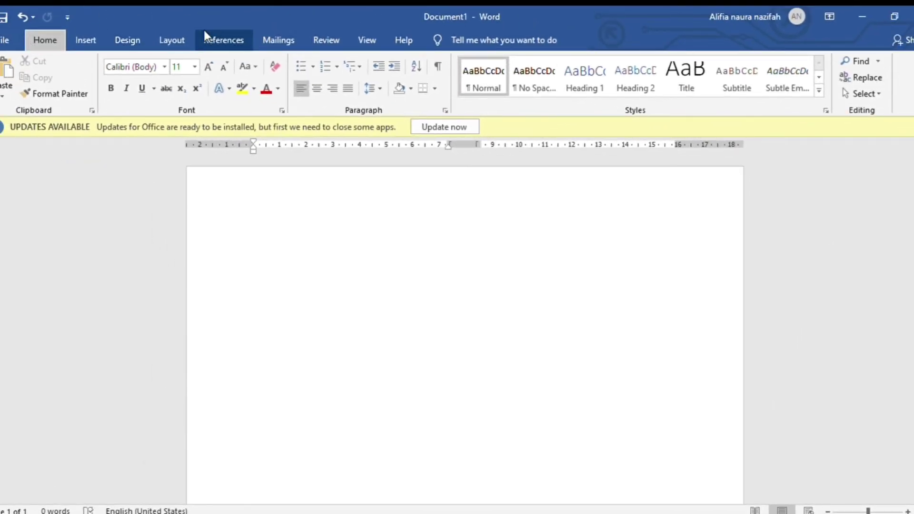
Step: Paste the copied mental health article into the blank two-column document
{"action": "left_click", "coordinate": [178, 24]}
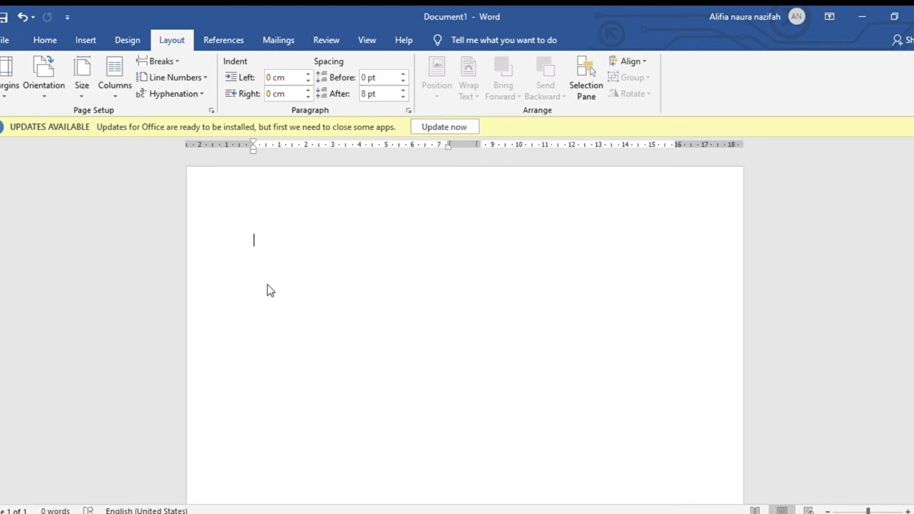
{"action": "key", "text": "ctrl+v"}
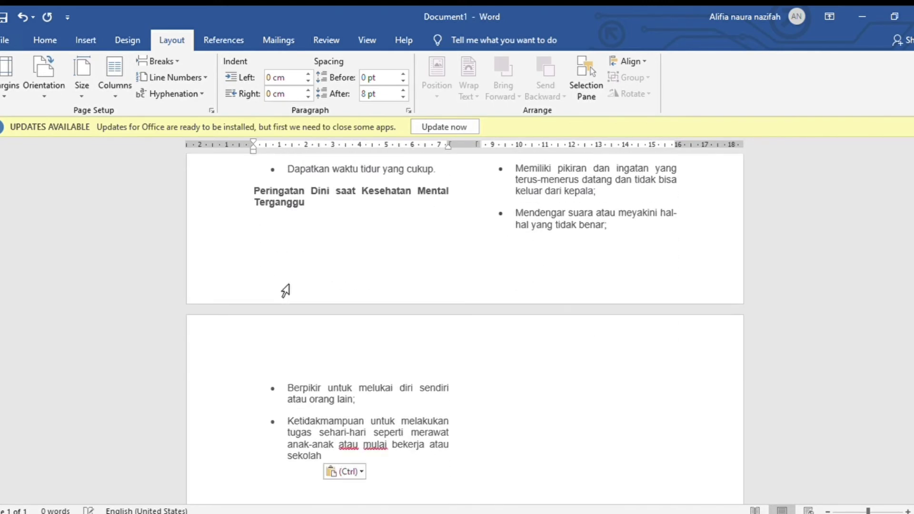
{"action": "scroll", "coordinate": [281, 290], "scroll_direction": "up", "scroll_amount": 12}
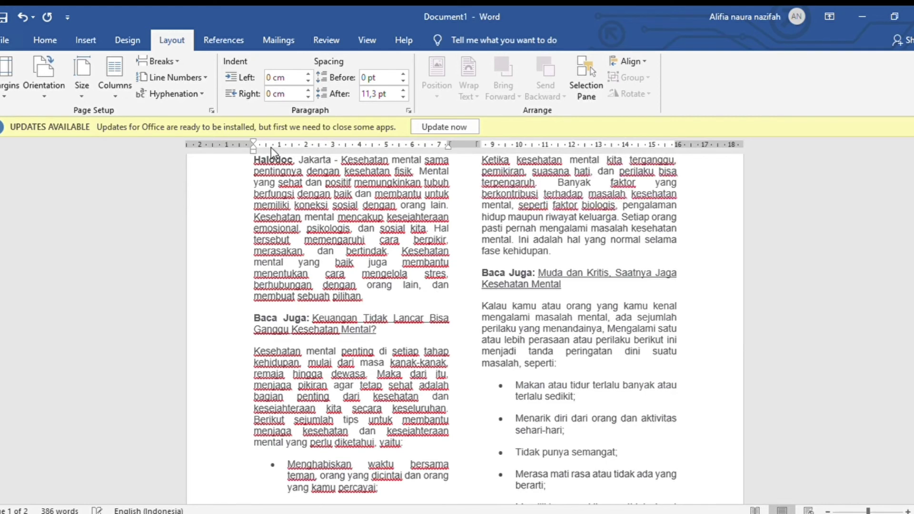
Step: Apply a dropped initial capital to the "H" of "Halodoc" in the article's first paragraph
{"action": "left_click", "coordinate": [131, 45]}
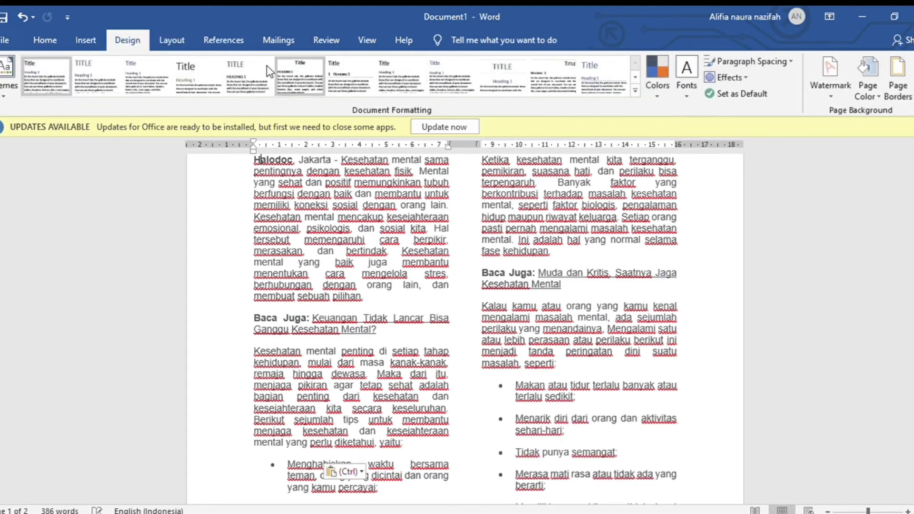
{"action": "left_click", "coordinate": [167, 39]}
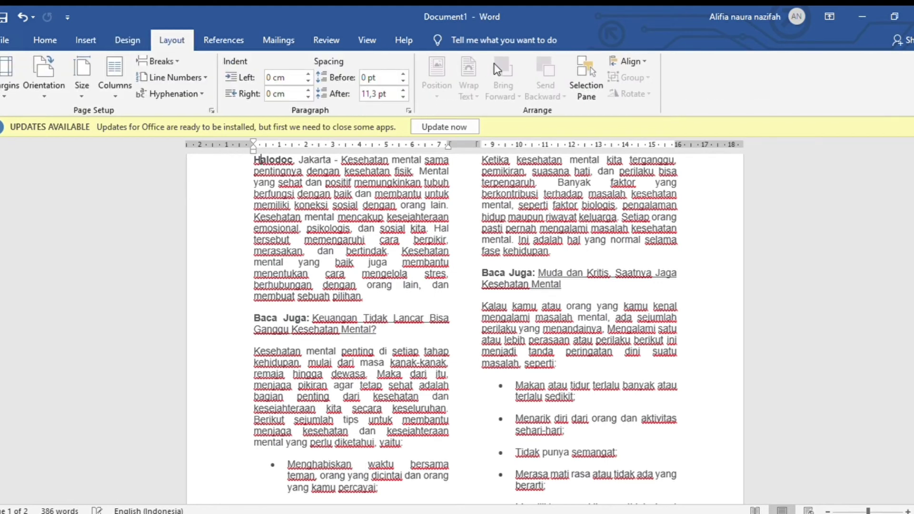
{"action": "left_click", "coordinate": [90, 41]}
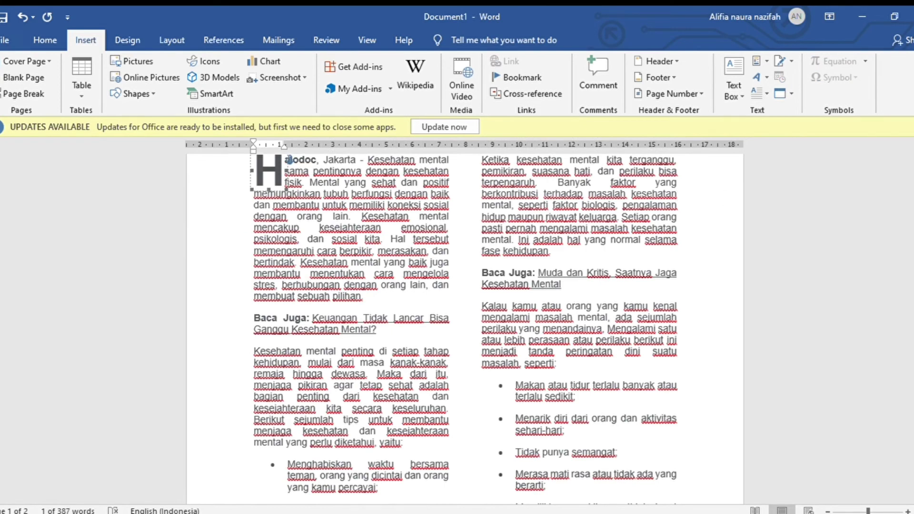
{"action": "scroll", "coordinate": [465, 328], "scroll_direction": "down", "scroll_amount": 10}
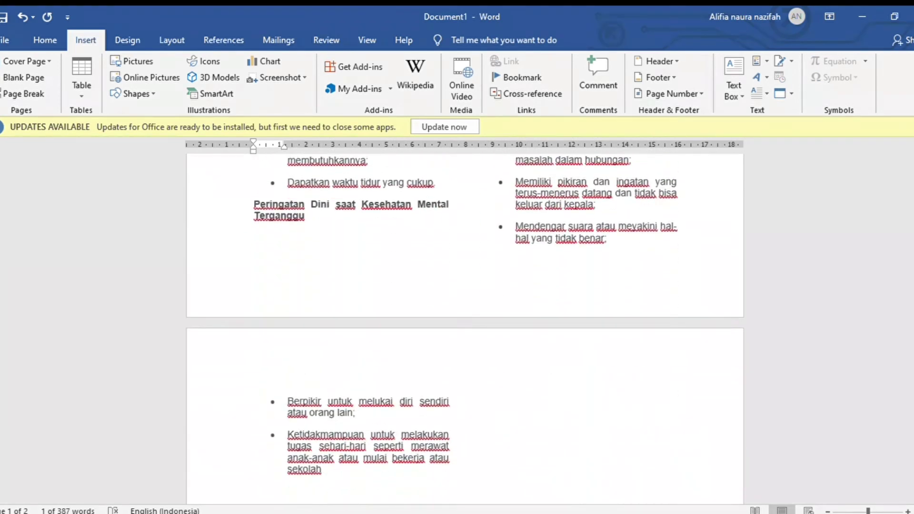
{"action": "scroll", "coordinate": [465, 329], "scroll_direction": "up", "scroll_amount": 10}
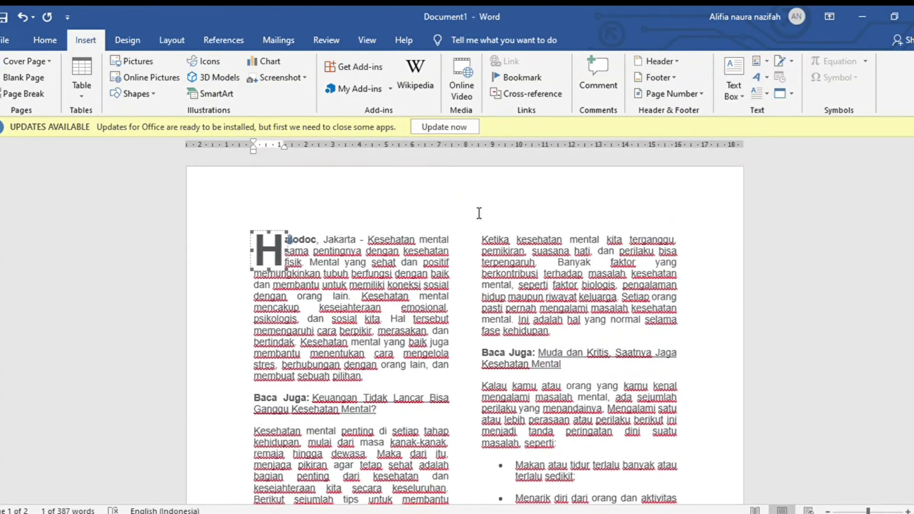
{"action": "left_click", "coordinate": [45, 41]}
{"action": "left_click", "coordinate": [117, 39]}
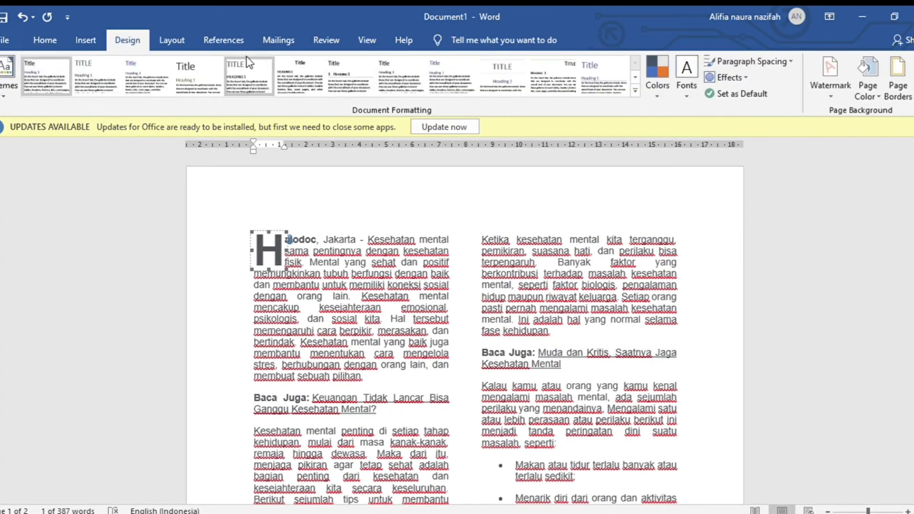
{"action": "left_click", "coordinate": [177, 32]}
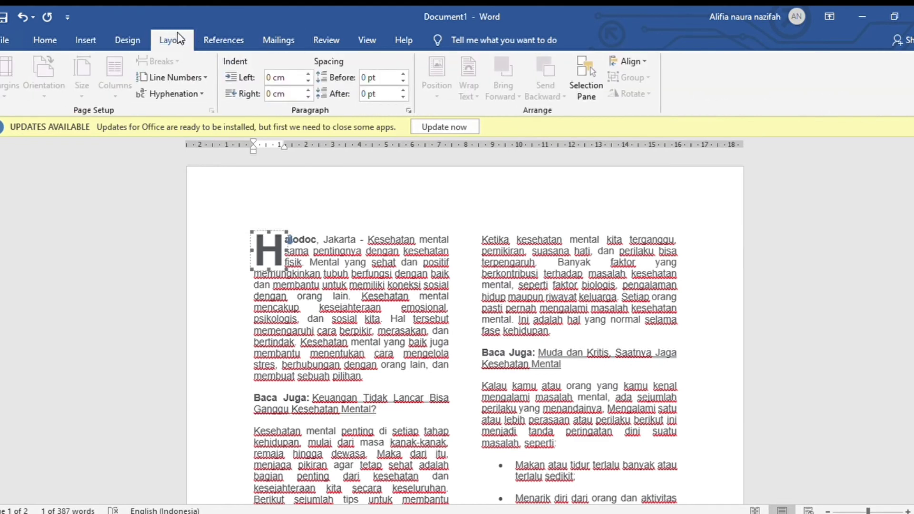
{"action": "left_click", "coordinate": [124, 33]}
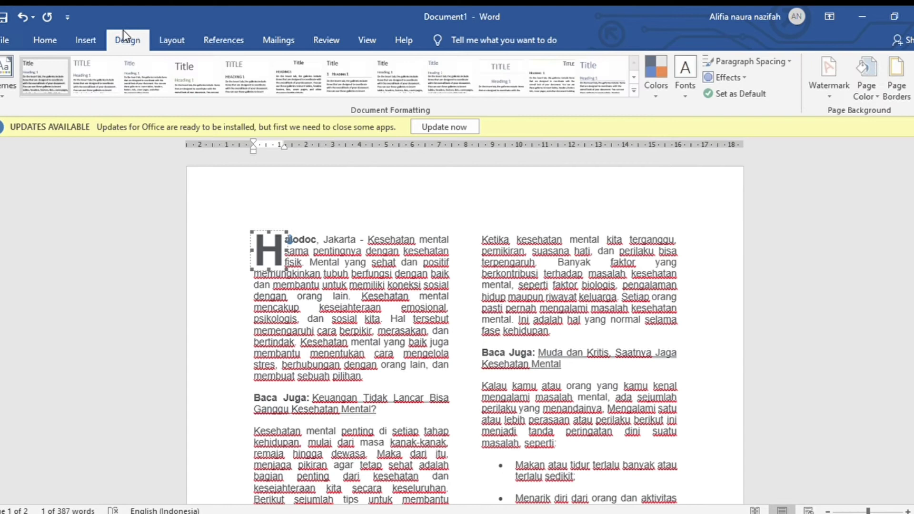
{"action": "left_click", "coordinate": [93, 34]}
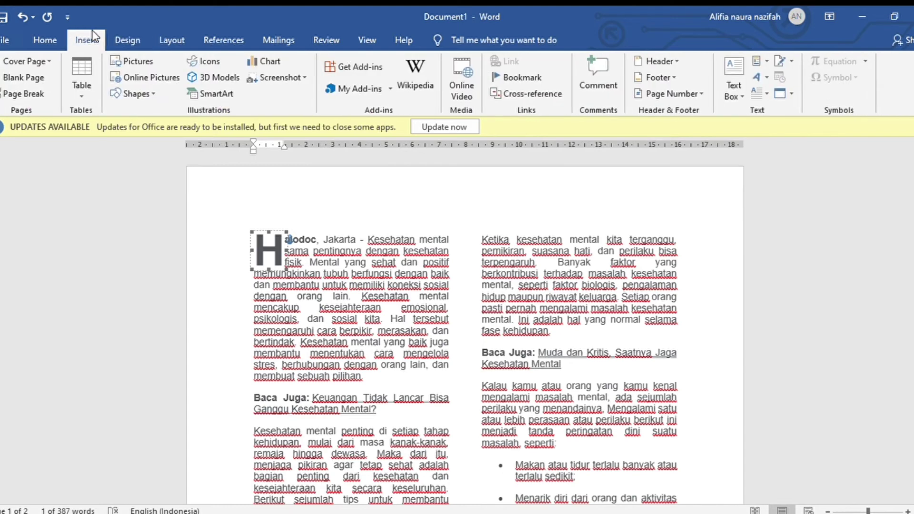
{"action": "left_click", "coordinate": [269, 42]}
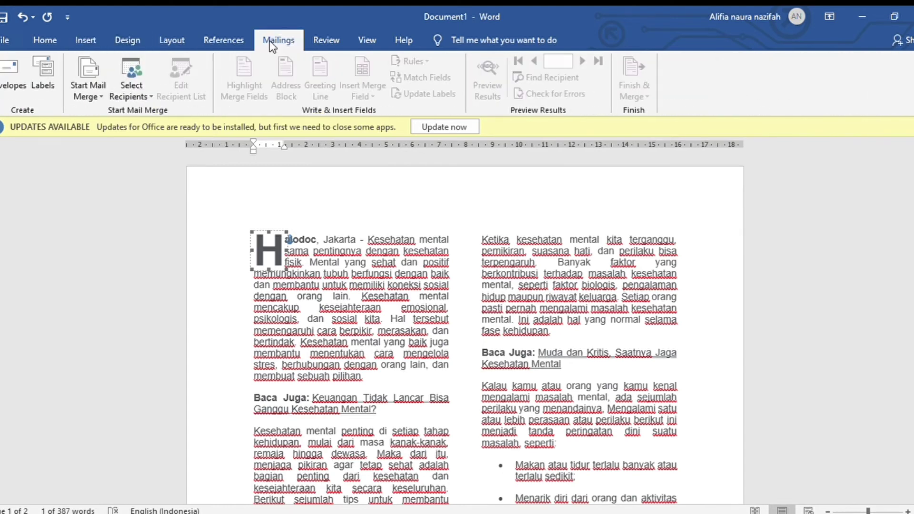
{"action": "left_click", "coordinate": [225, 46]}
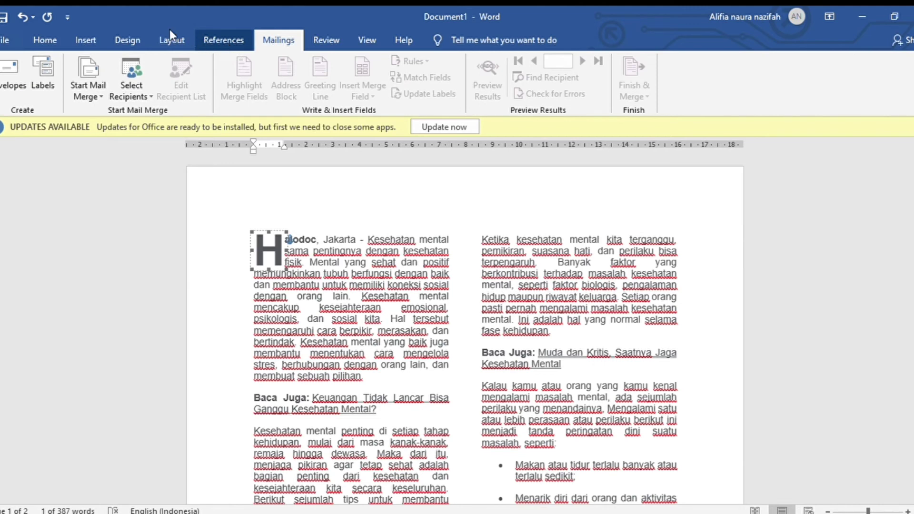
{"action": "left_click", "coordinate": [155, 32]}
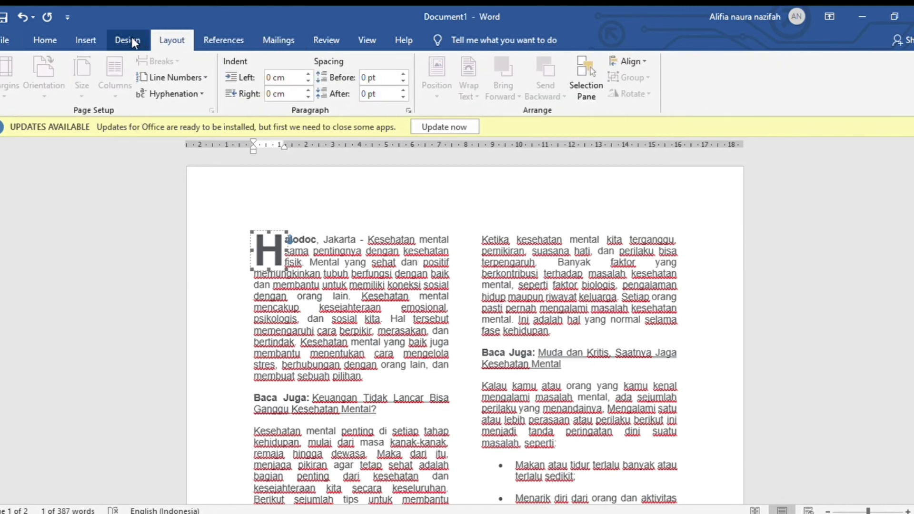
{"action": "left_click", "coordinate": [84, 37]}
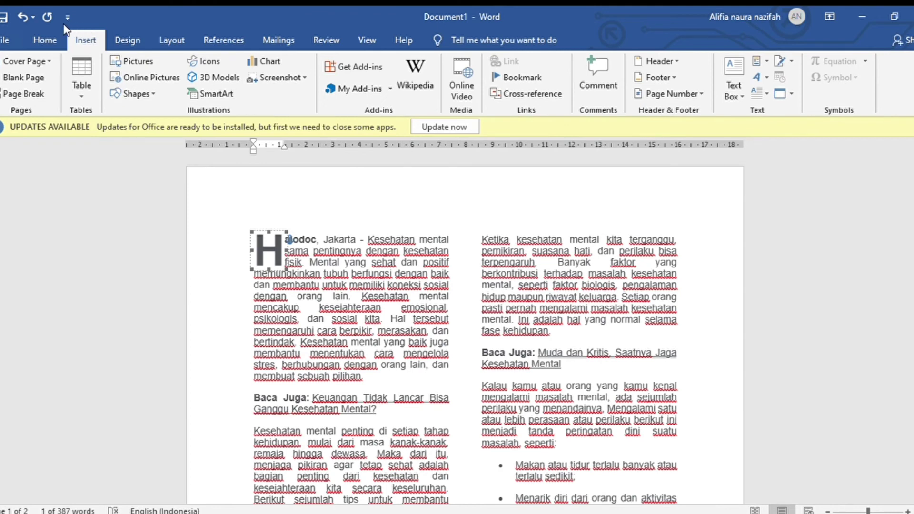
Step: Open the page border settings for the article document
{"action": "left_click", "coordinate": [118, 42]}
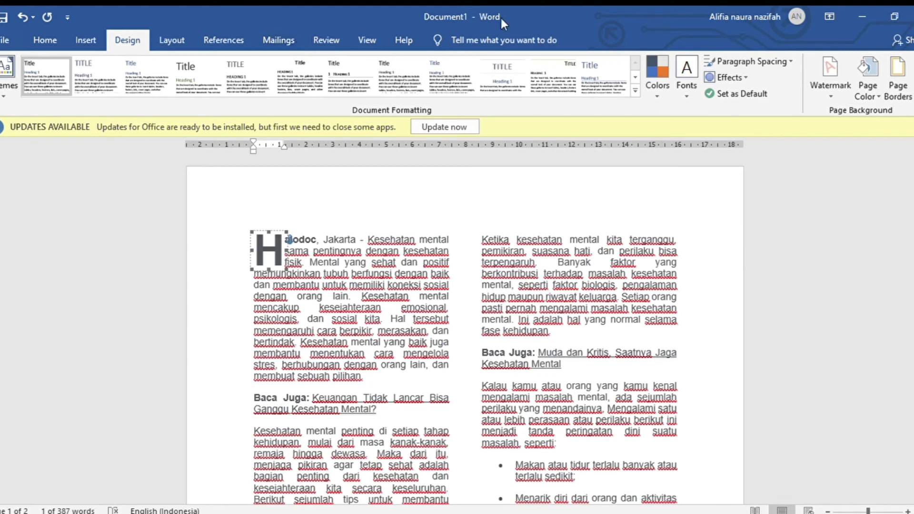
{"action": "left_click", "coordinate": [900, 72]}
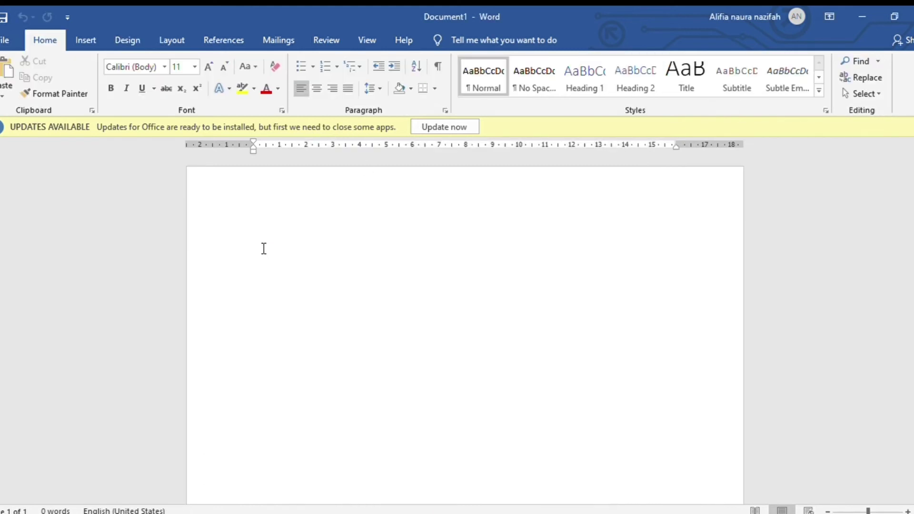
Step: Insert a table with five columns and four rows, and fill its first row with SENIN, SELASA, RABU, KAMIS and JUMAT
{"action": "left_click", "coordinate": [88, 40]}
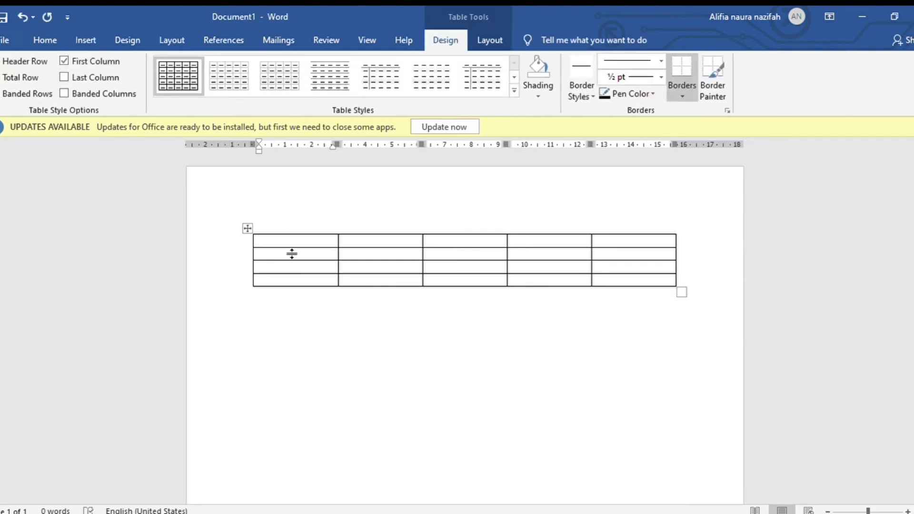
{"action": "type", "text": "SENIN"}
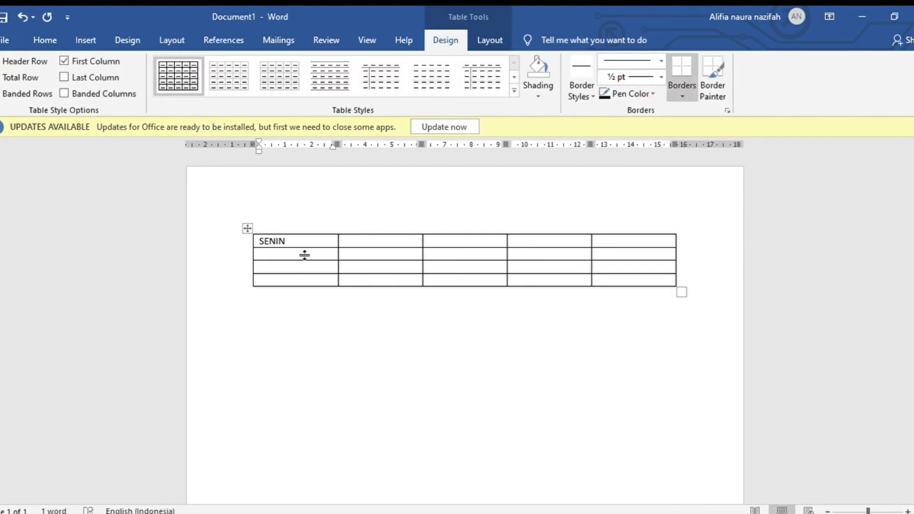
{"action": "left_click", "coordinate": [361, 245]}
{"action": "type", "text": "SELASA"}
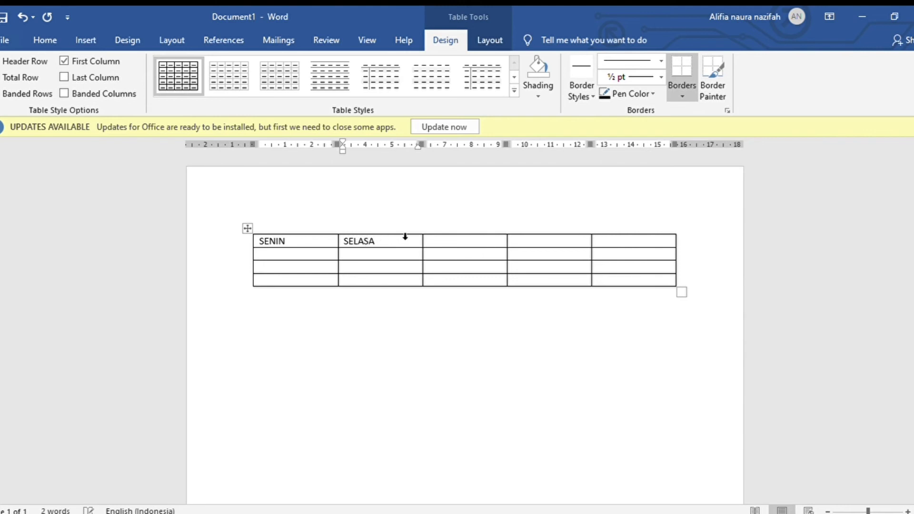
{"action": "left_click", "coordinate": [440, 248]}
{"action": "type", "text": "RABU"}
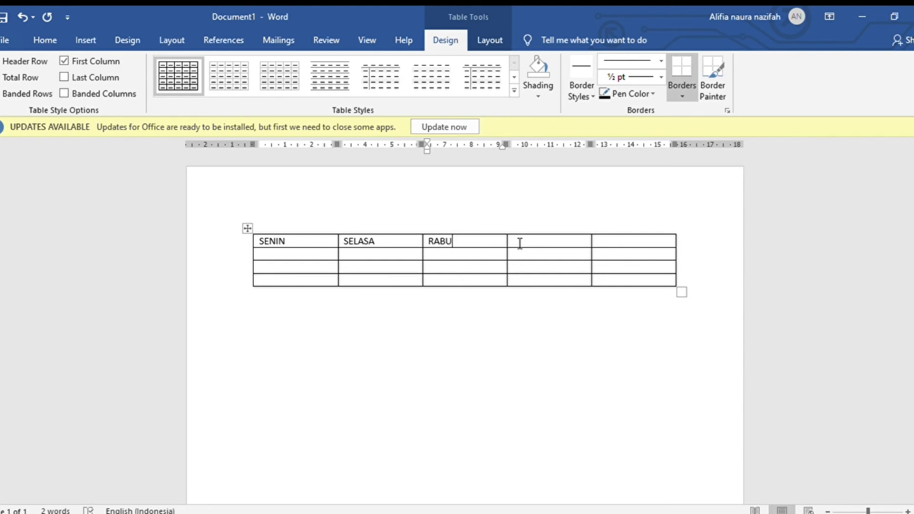
{"action": "left_click", "coordinate": [521, 243]}
{"action": "type", "text": "KAMIS"}
{"action": "left_click", "coordinate": [615, 241]}
{"action": "type", "text": "JUMAT"}
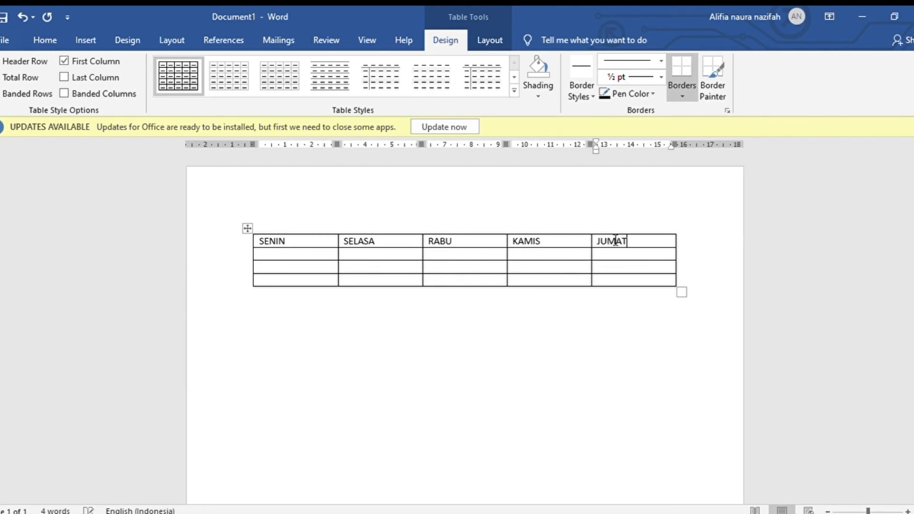
Step: Fill the three rows under the day names with A, W, J, M, Q; C, X, K, O, R; and E, B, L, P, S
{"action": "left_click", "coordinate": [281, 255]}
{"action": "type", "text": "A"}
{"action": "type", "text": "C"}
{"action": "left_click", "coordinate": [264, 280]}
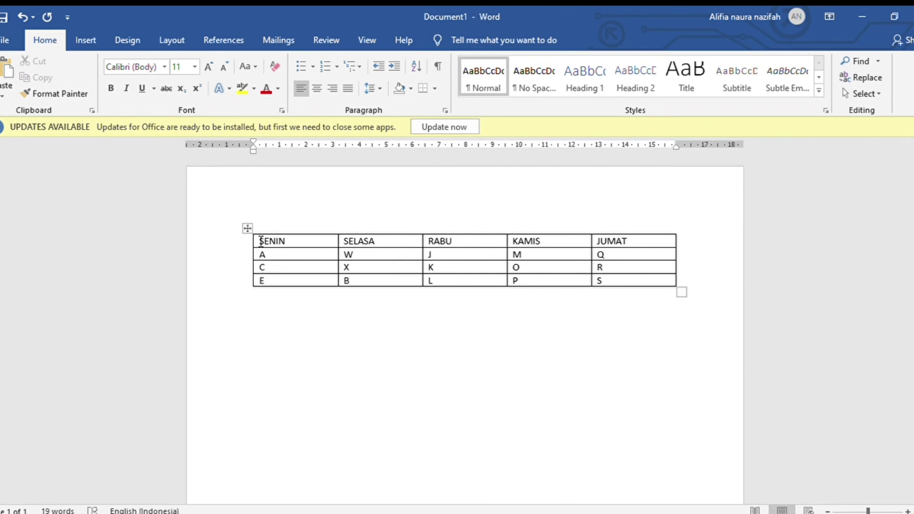
Step: Center the text in all cells of the weekday table
{"action": "left_click_drag", "start_coordinate": [261, 242], "coordinate": [618, 305]}
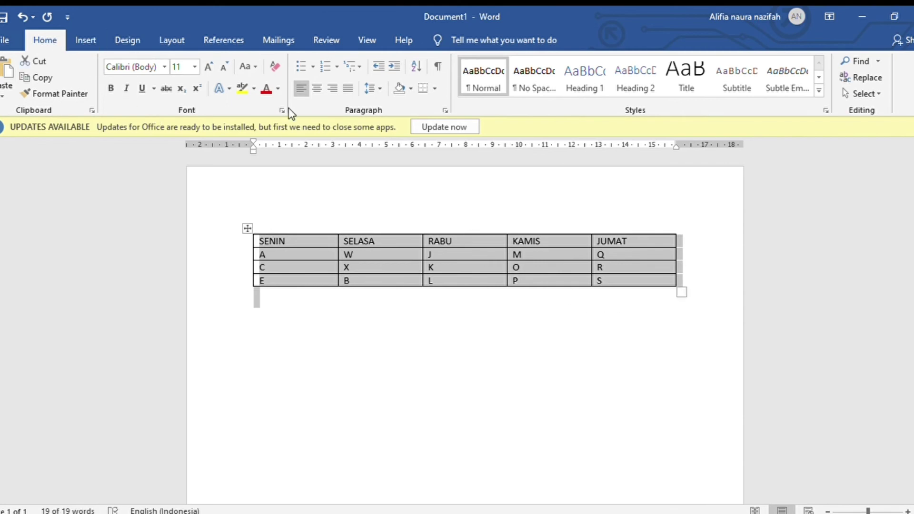
{"action": "left_click", "coordinate": [311, 83]}
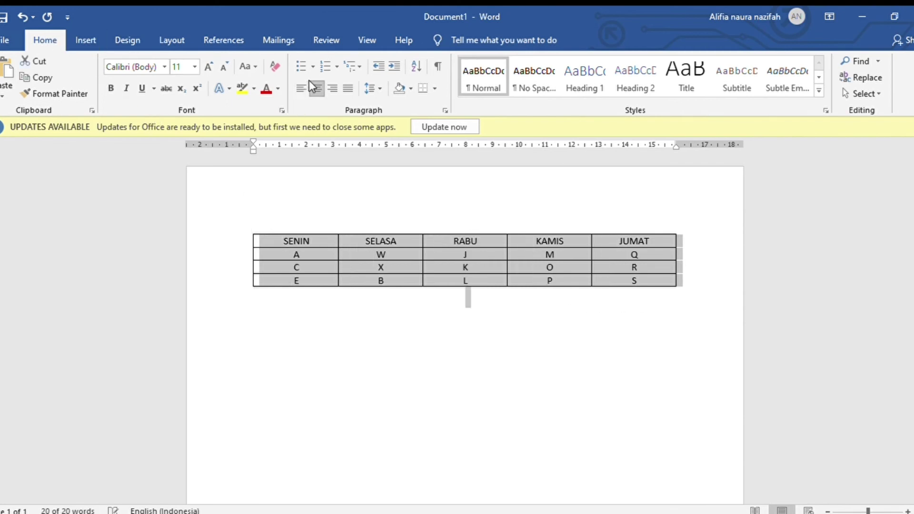
{"action": "left_click", "coordinate": [359, 414]}
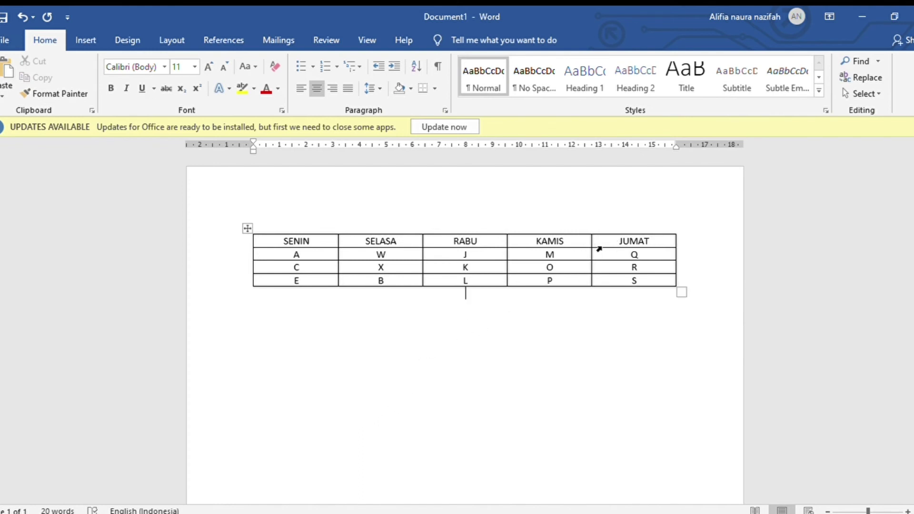
Step: Select the KAMIS and SELASA columns in turn, and move the whole table down by about one line
{"action": "mouse_move", "coordinate": [594, 239]}
{"action": "left_click", "coordinate": [593, 239]}
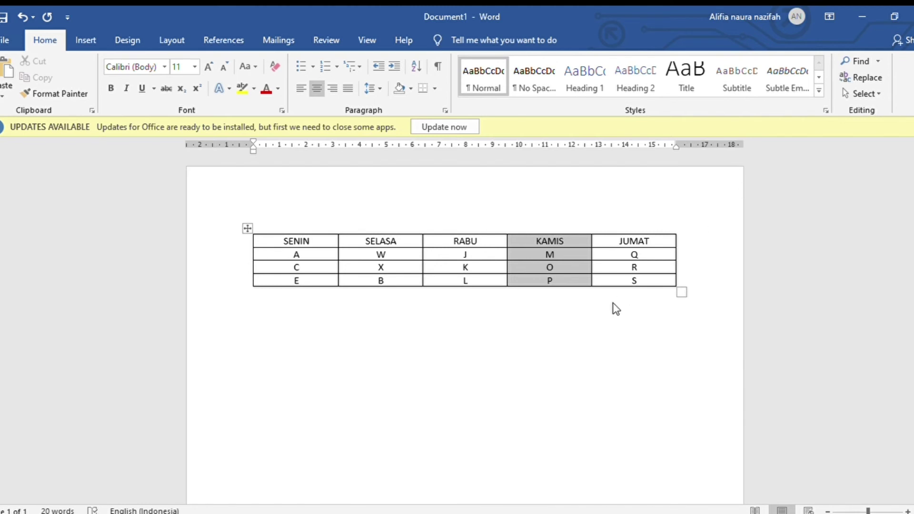
{"action": "left_click", "coordinate": [426, 240]}
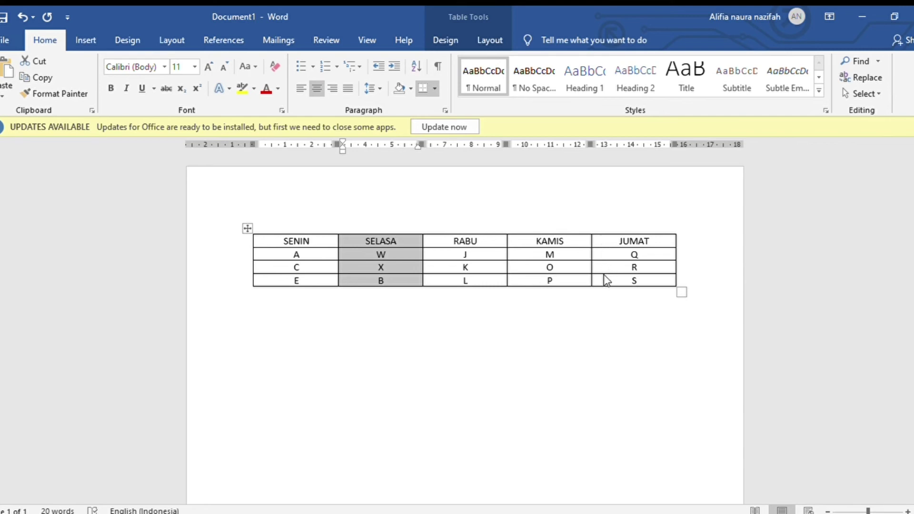
{"action": "left_click_drag", "start_coordinate": [247, 228], "coordinate": [235, 300]}
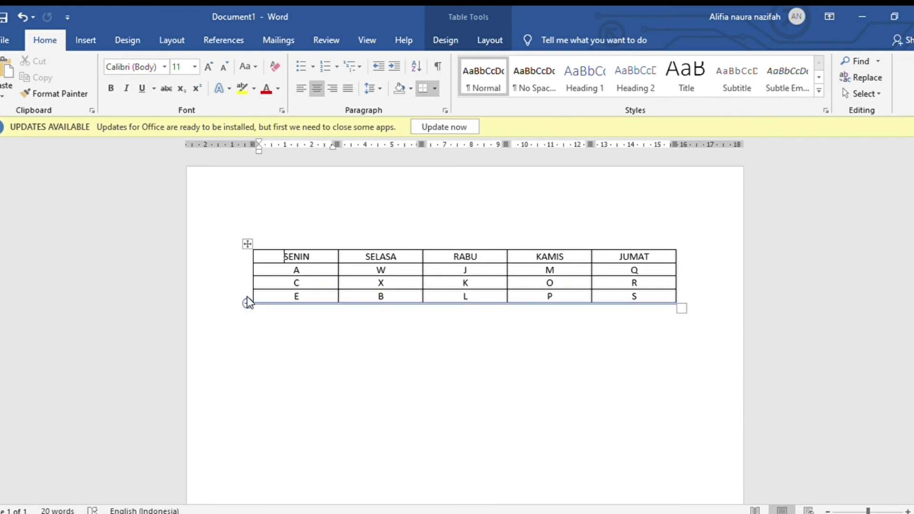
Step: Widen the SENIN column outward into the left margin and increase the height of the row starting with A
{"action": "left_click_drag", "start_coordinate": [257, 287], "coordinate": [215, 286]}
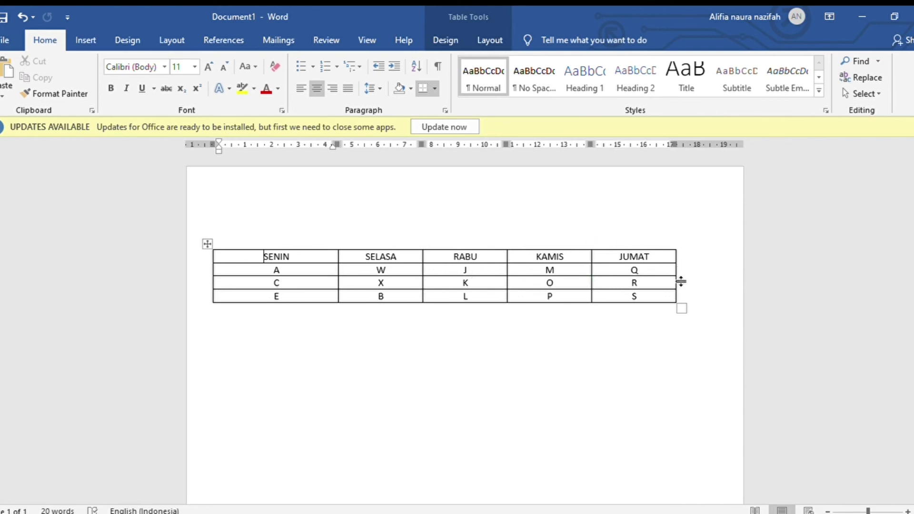
{"action": "mouse_move", "coordinate": [681, 282]}
{"action": "left_mouse_down"}
{"action": "mouse_move", "coordinate": [699, 279]}
{"action": "mouse_move", "coordinate": [700, 307]}
{"action": "mouse_move", "coordinate": [696, 291]}
{"action": "left_mouse_up"}
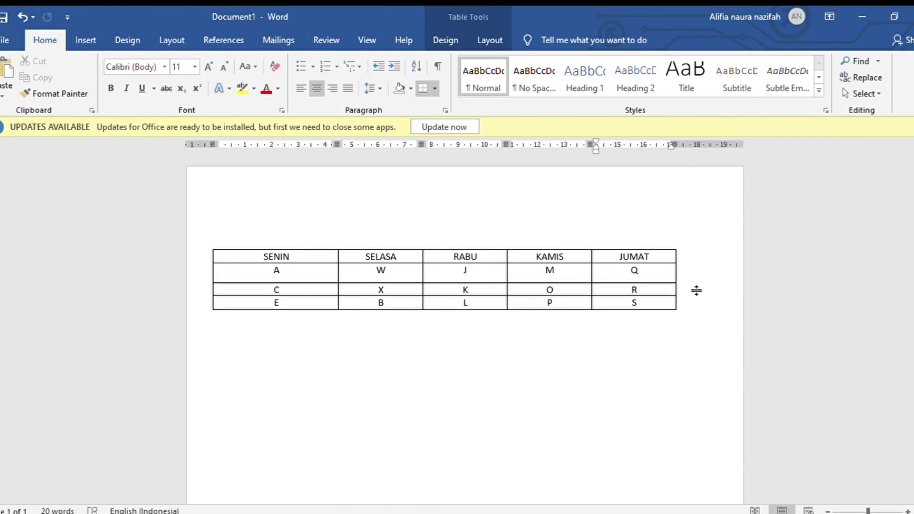
{"action": "left_click", "coordinate": [726, 280]}
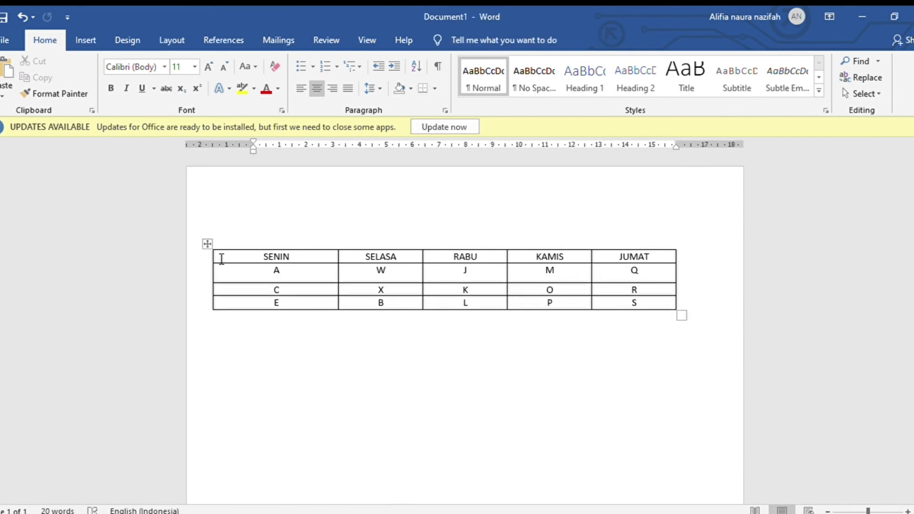
Step: Narrow the SENIN column by moving its outer border inward, and reduce the row starting with A to the other rows' height
{"action": "mouse_move", "coordinate": [218, 258]}
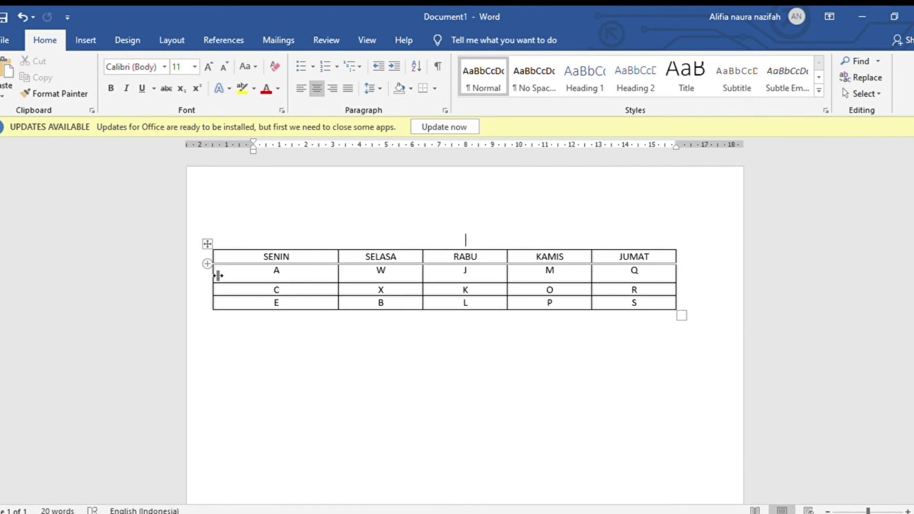
{"action": "left_click_drag", "start_coordinate": [219, 275], "coordinate": [264, 279]}
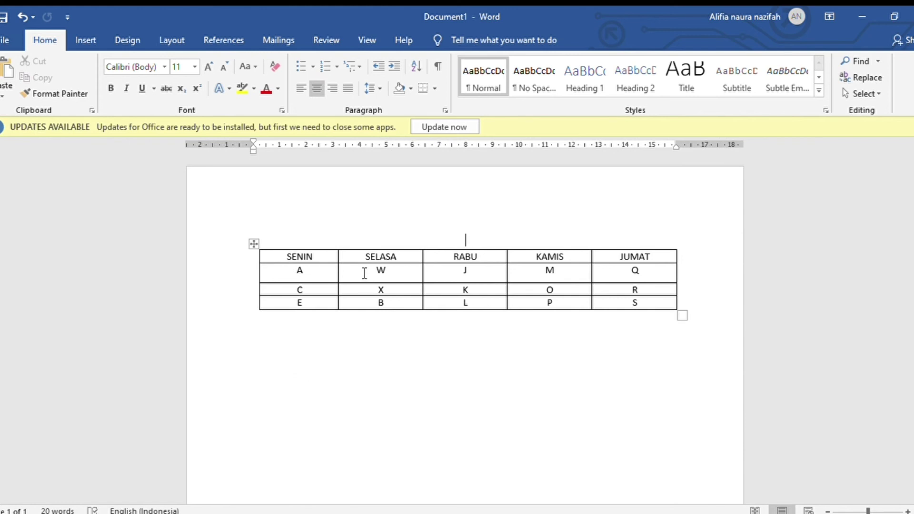
{"action": "left_click_drag", "start_coordinate": [332, 289], "coordinate": [330, 284]}
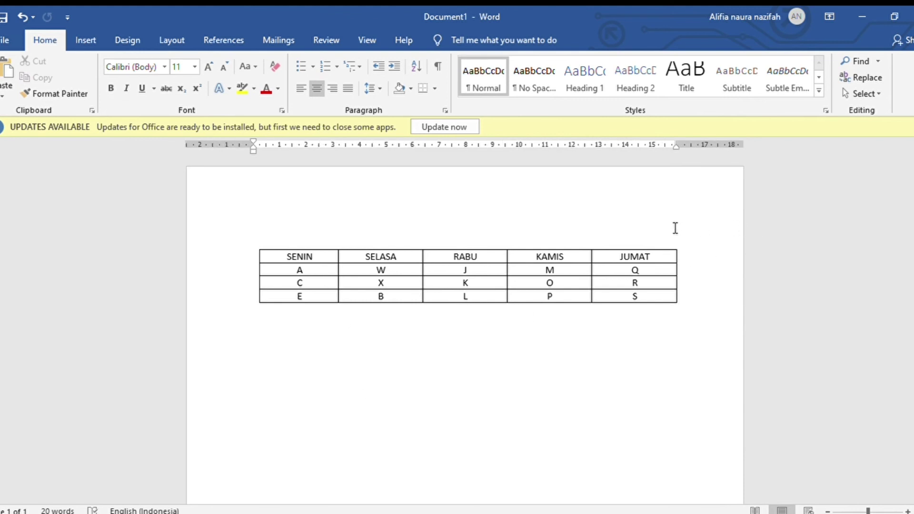
Step: Enter the title JADWAL PIKET KELAS on the empty line above the table
{"action": "type", "text": "JA"}
{"action": "key", "text": "BackSpace"}
{"action": "type", "text": "ADWAL PIKET"}
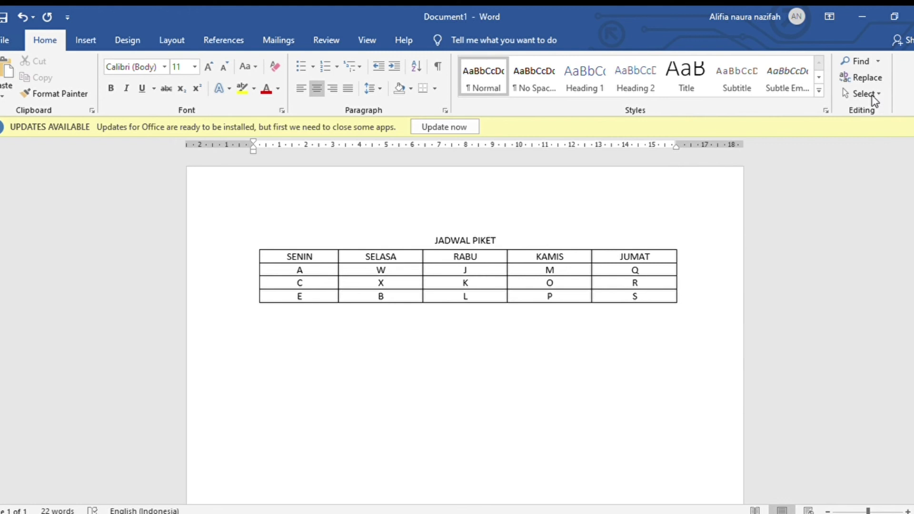
{"action": "type", "text": "KELAS"}
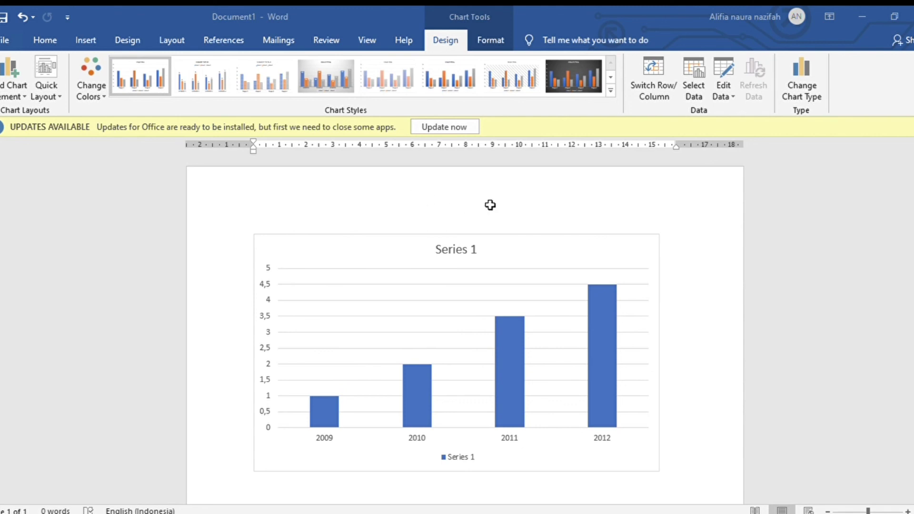
Step: Replace the column chart's title with PENINGKATAN KASUS KEJAHATAN DI JALAN RAYA
{"action": "left_click", "coordinate": [461, 252]}
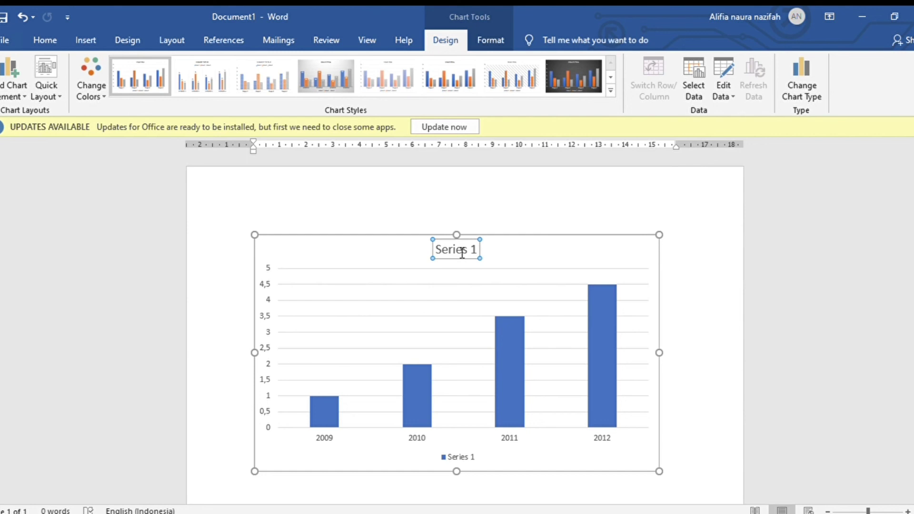
{"action": "left_click", "coordinate": [475, 250]}
{"action": "key", "text": "BackSpace"}
{"action": "key", "text": "BackSpace"}
{"action": "key", "text": "BackSpace"}
{"action": "key", "text": "BackSpace"}
{"action": "key", "text": "BackSpace"}
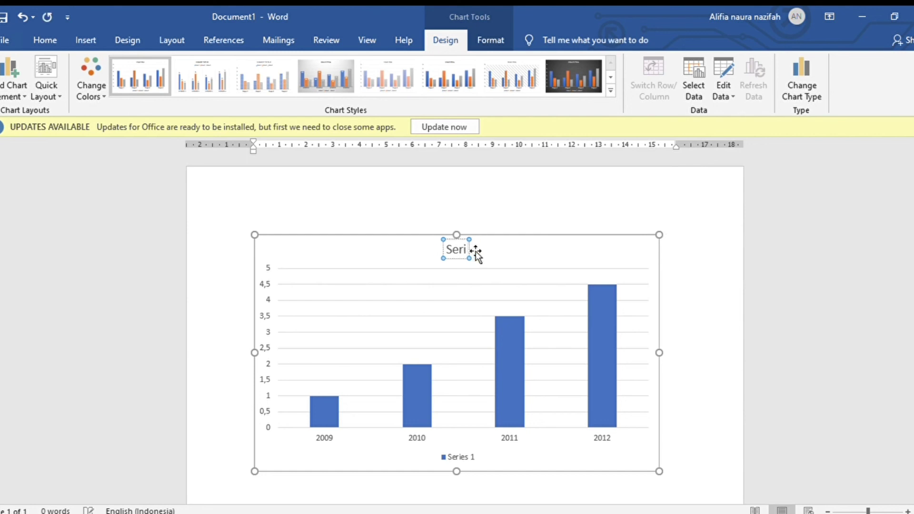
{"action": "key", "text": "BackSpace"}
{"action": "key", "text": "BackSpace"}
{"action": "key", "text": "BackSpace"}
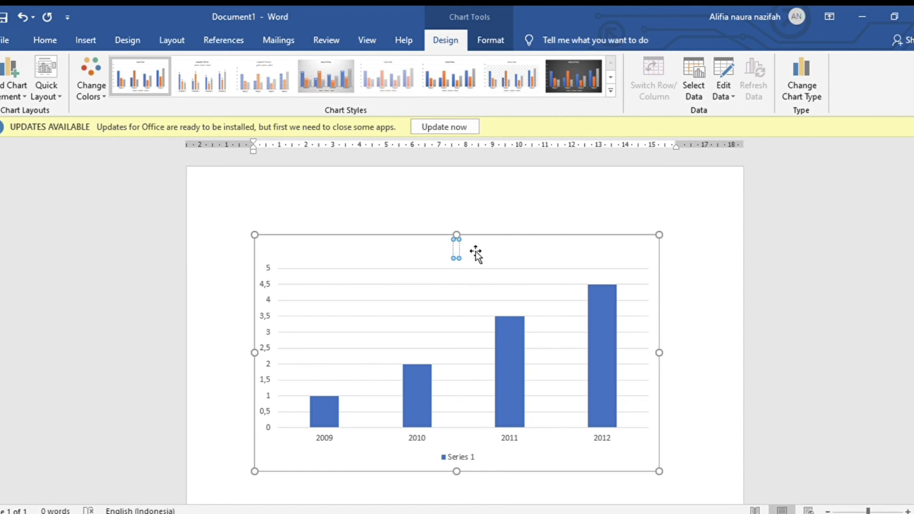
{"action": "type", "text": "PENING"}
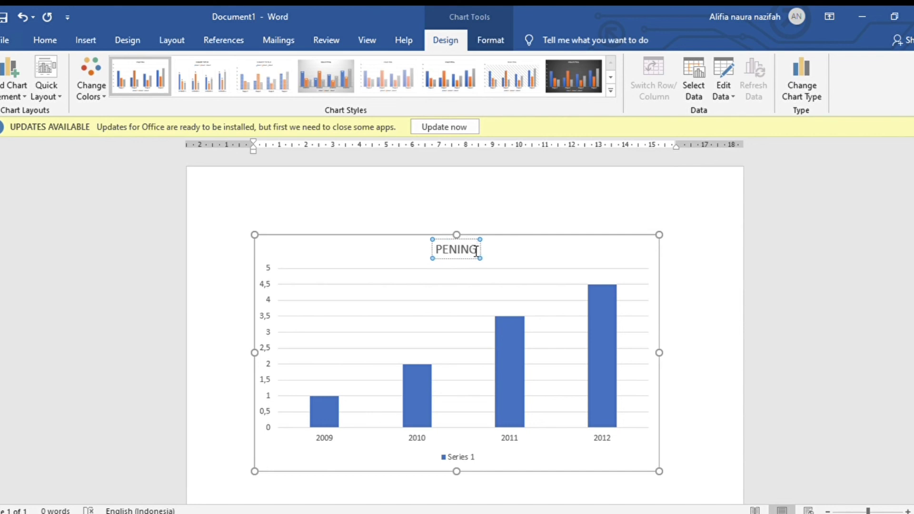
{"action": "type", "text": "KATA"}
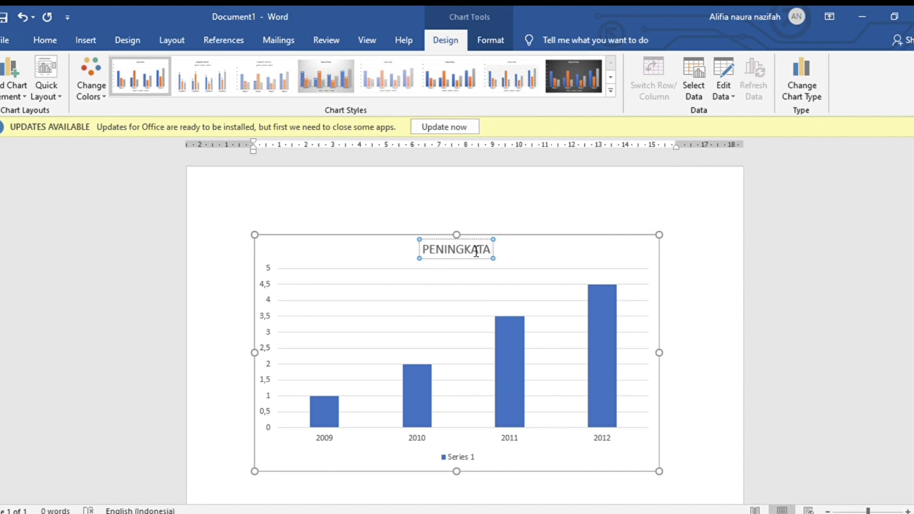
{"action": "type", "text": "N"}
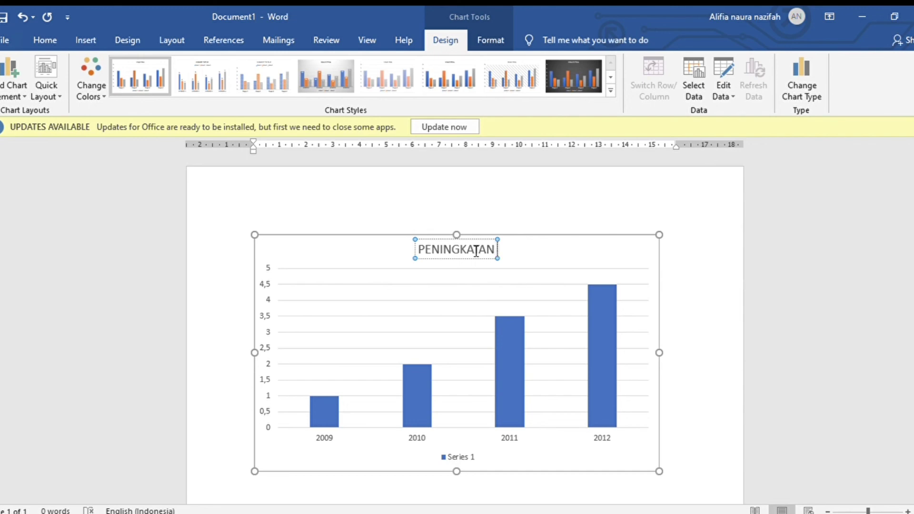
{"action": "type", "text": " KASUS"}
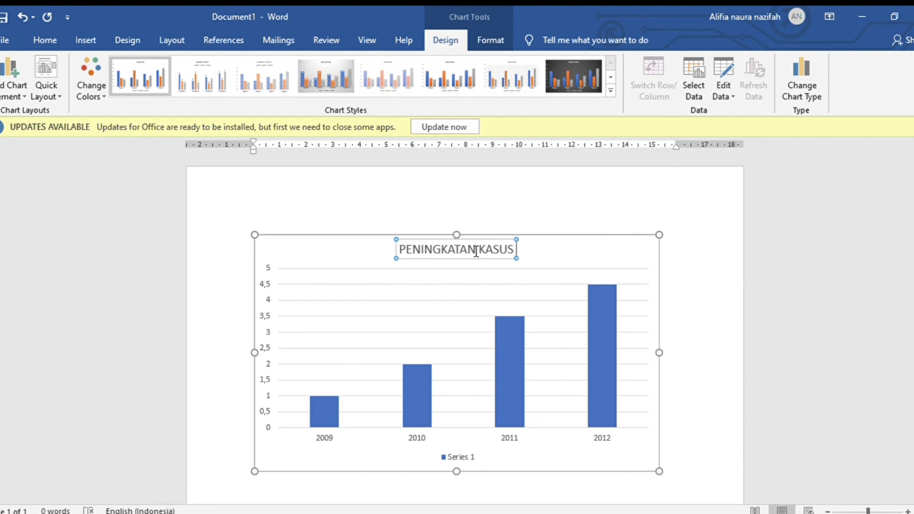
{"action": "type", "text": " KEJA"}
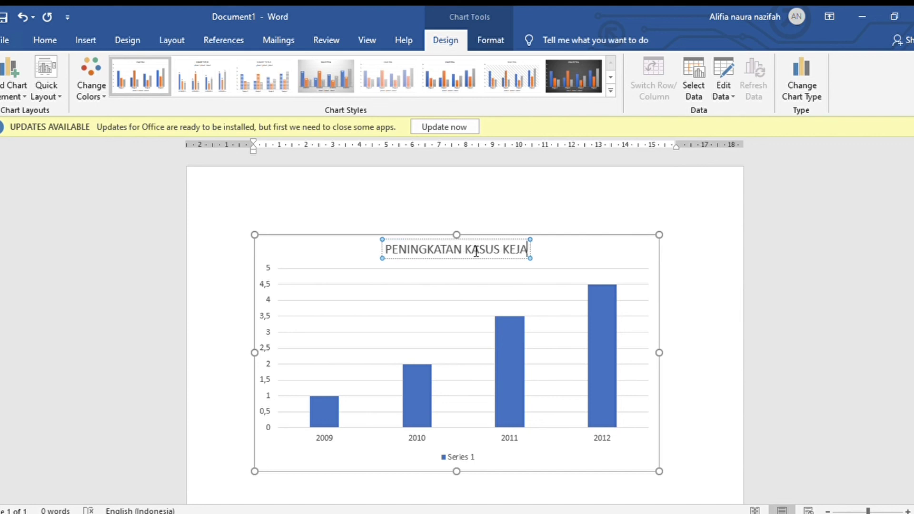
{"action": "type", "text": "HATAN"}
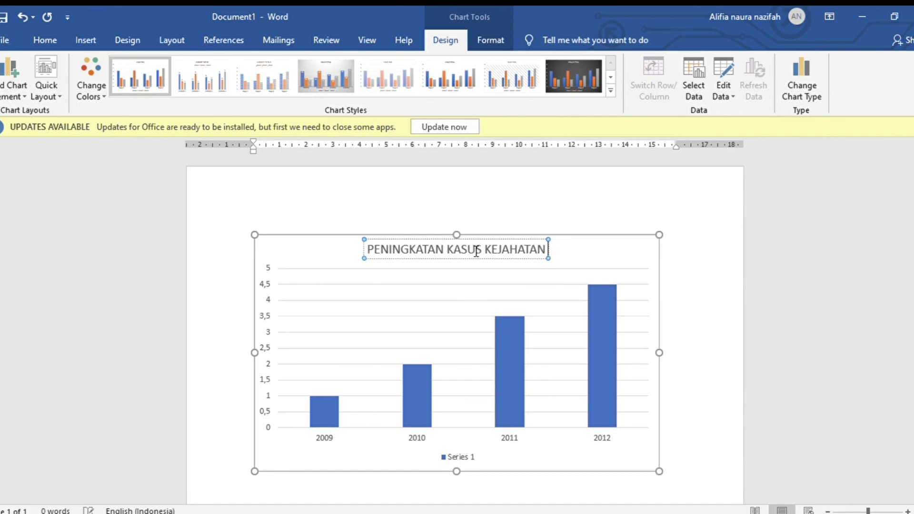
{"action": "type", "text": " DI JALA"}
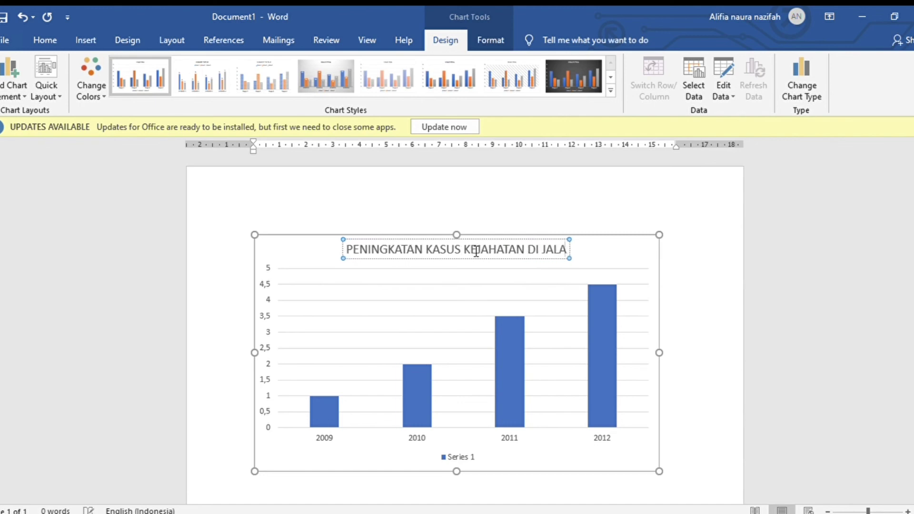
{"action": "type", "text": "N RAY"}
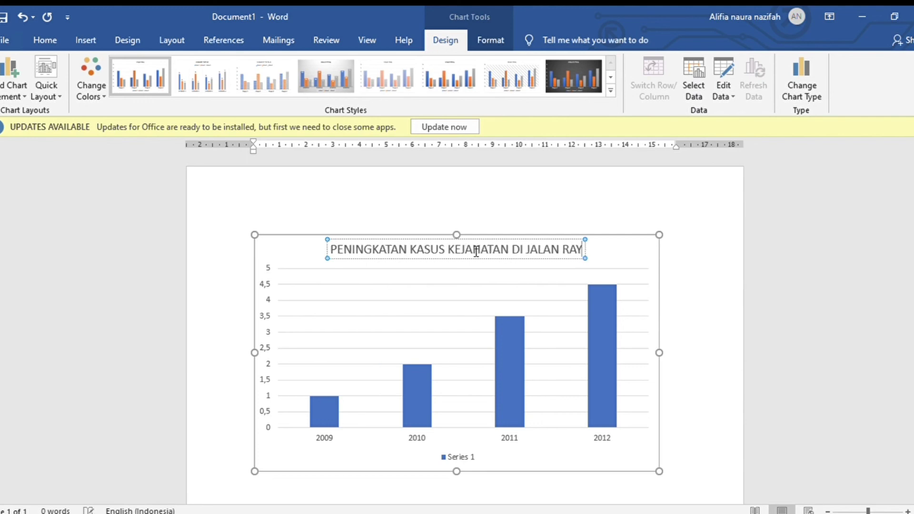
{"action": "type", "text": "A"}
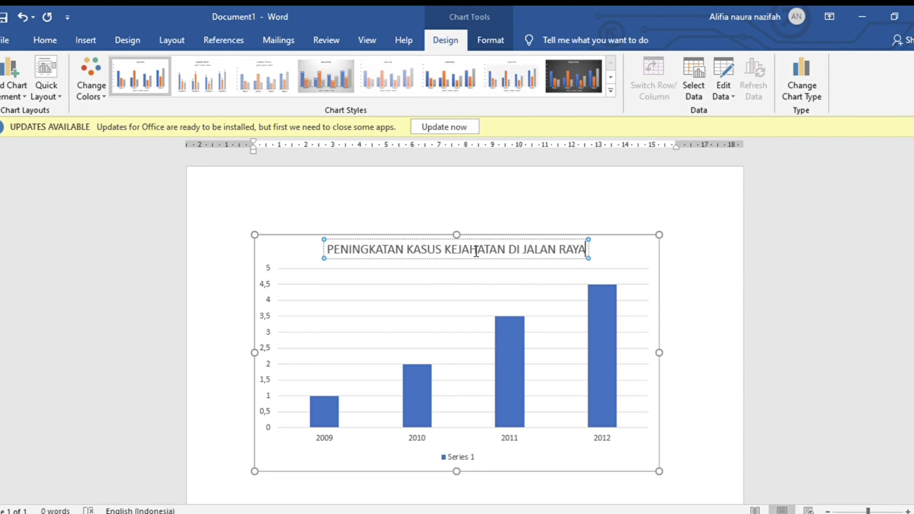
{"action": "left_click", "coordinate": [522, 213]}
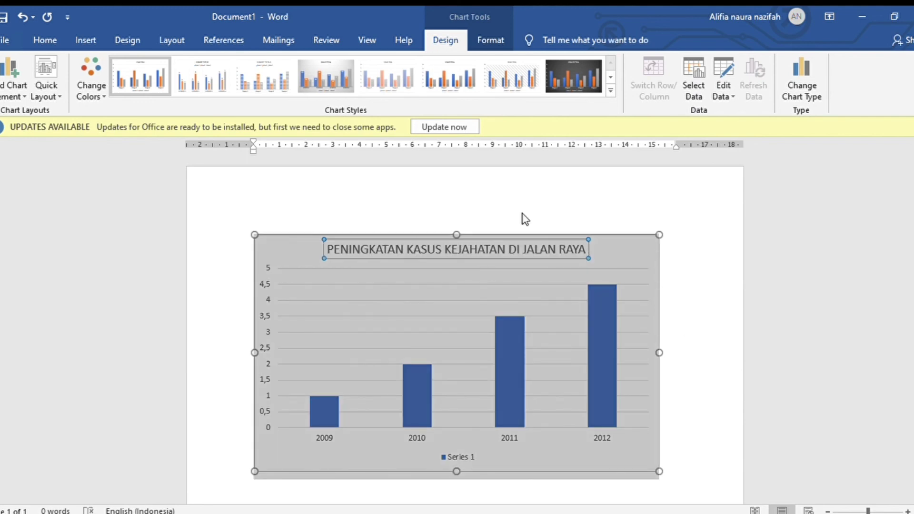
{"action": "left_click", "coordinate": [690, 383]}
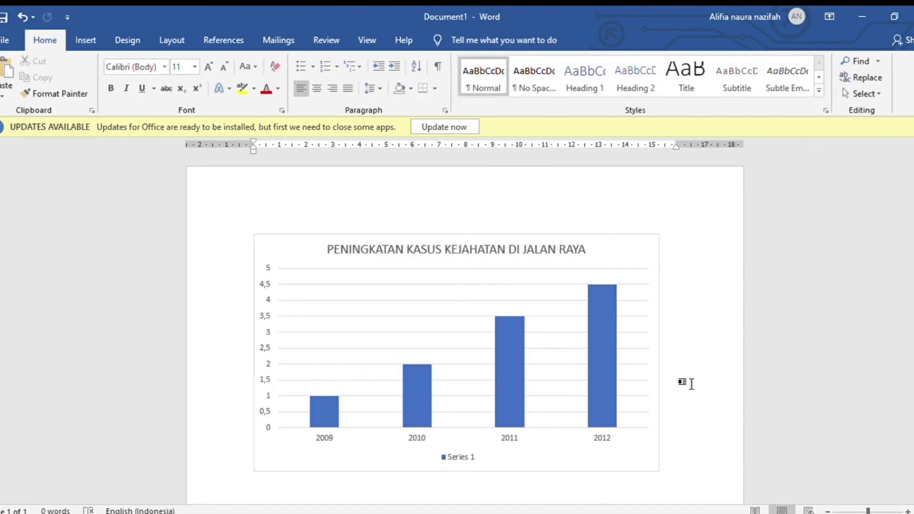